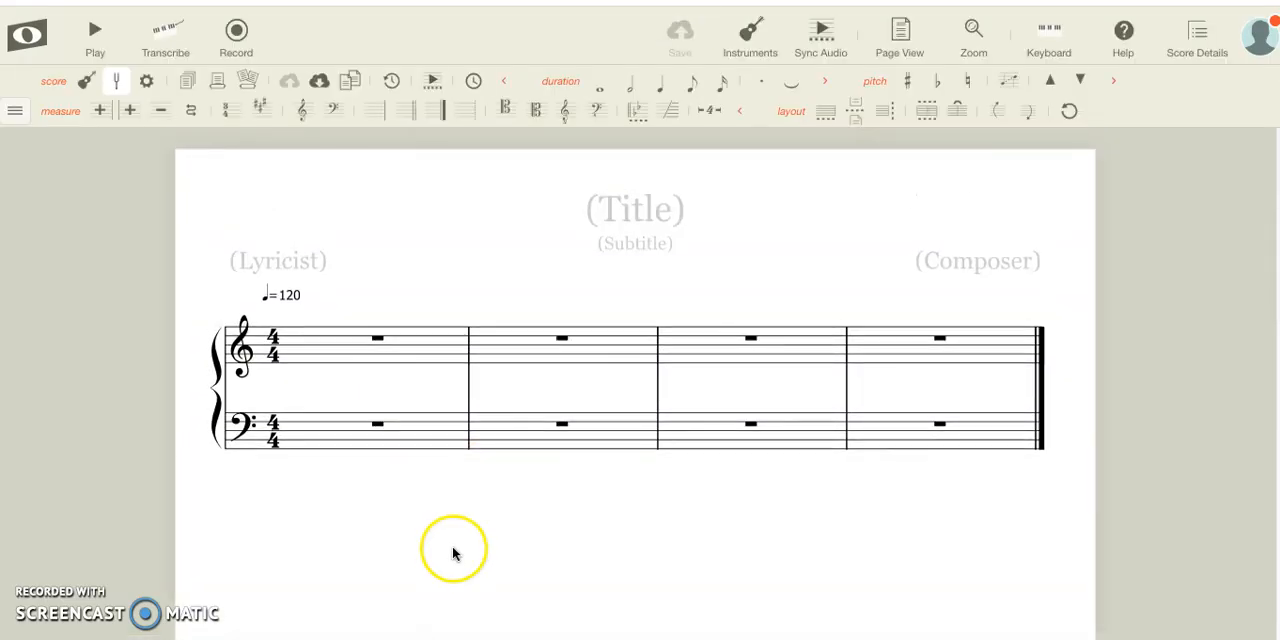
{"action": "left_click", "coordinate": [495, 445]}
{"action": "left_click", "coordinate": [291, 372]}
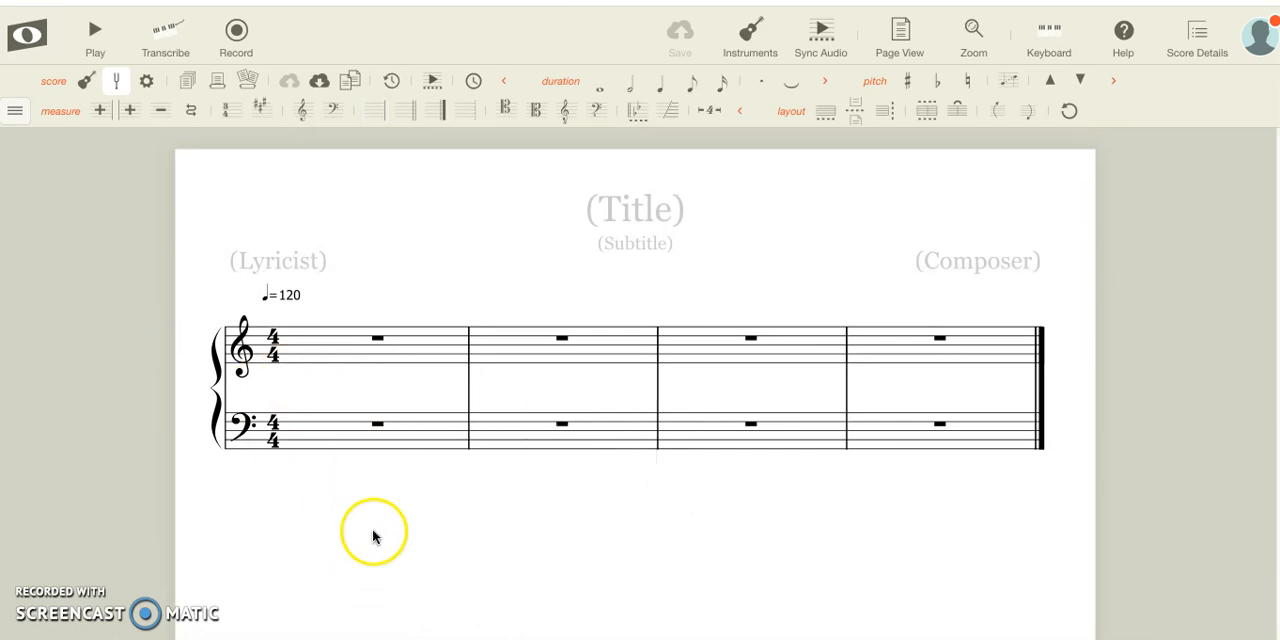
{"action": "scroll", "coordinate": [374, 534], "scroll_direction": "down", "scroll_amount": 3}
{"action": "scroll", "coordinate": [374, 534], "scroll_direction": "up", "scroll_amount": 3}
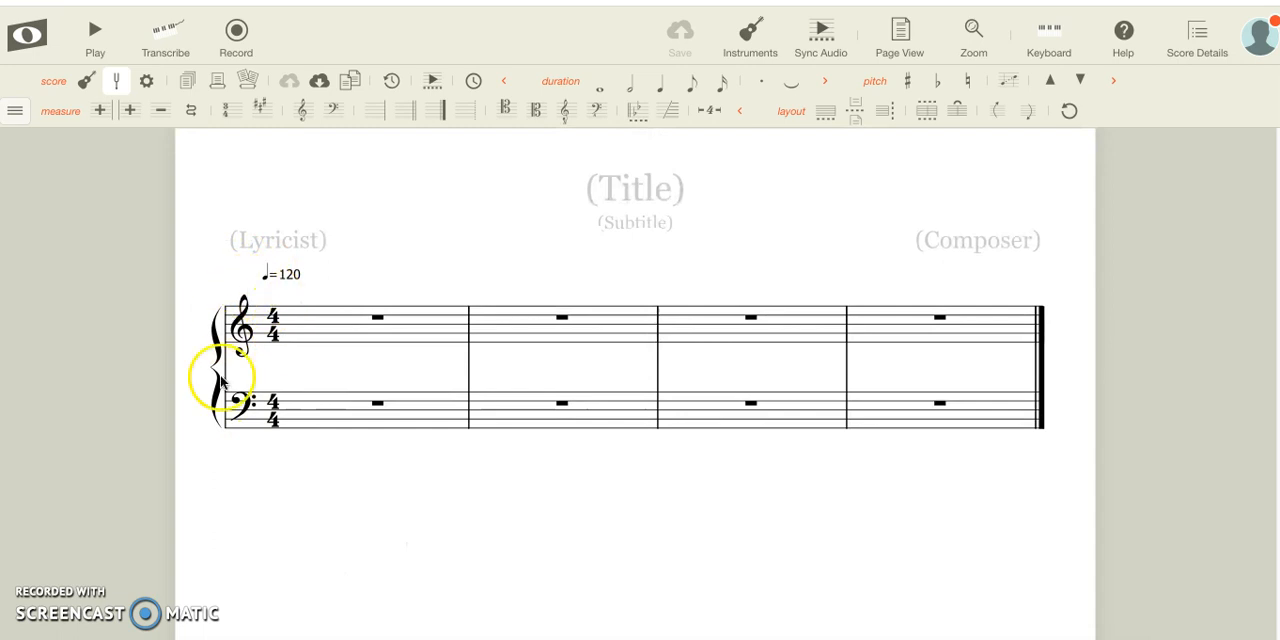
{"action": "left_click", "coordinate": [268, 326]}
{"action": "left_click", "coordinate": [342, 512]}
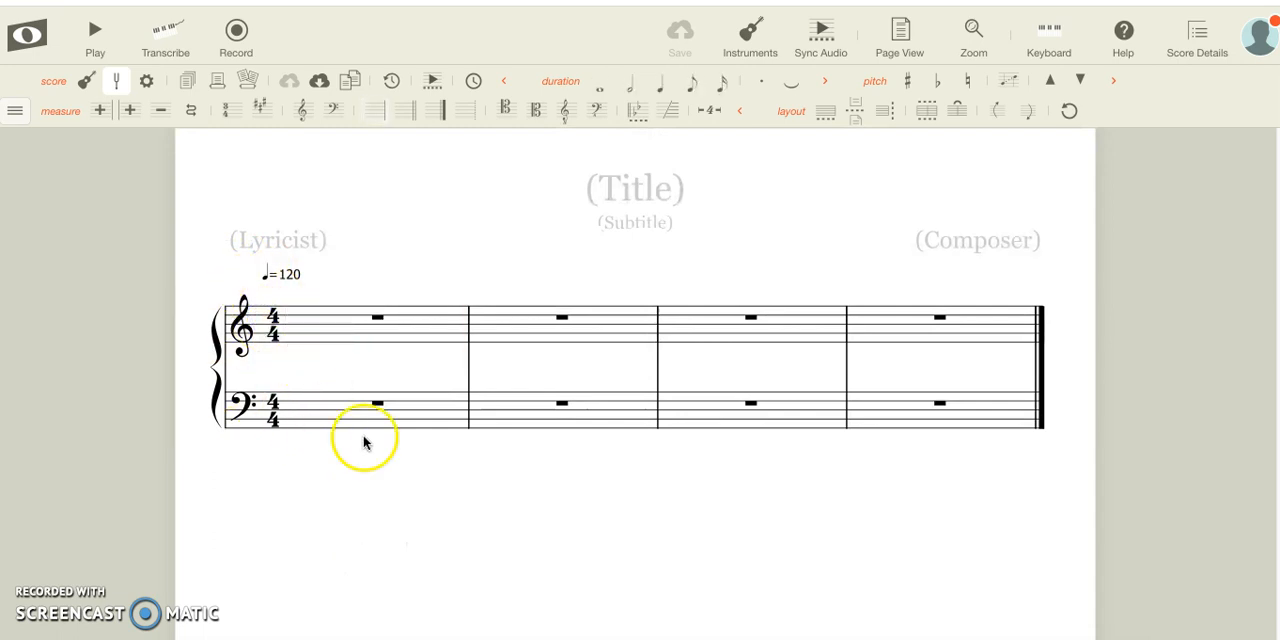
Delete the whole bass clef staff from the score, keeping the treble staff
{"action": "left_click", "coordinate": [186, 332]}
{"action": "left_click", "coordinate": [181, 404]}
{"action": "left_click", "coordinate": [180, 331]}
{"action": "left_click", "coordinate": [190, 423]}
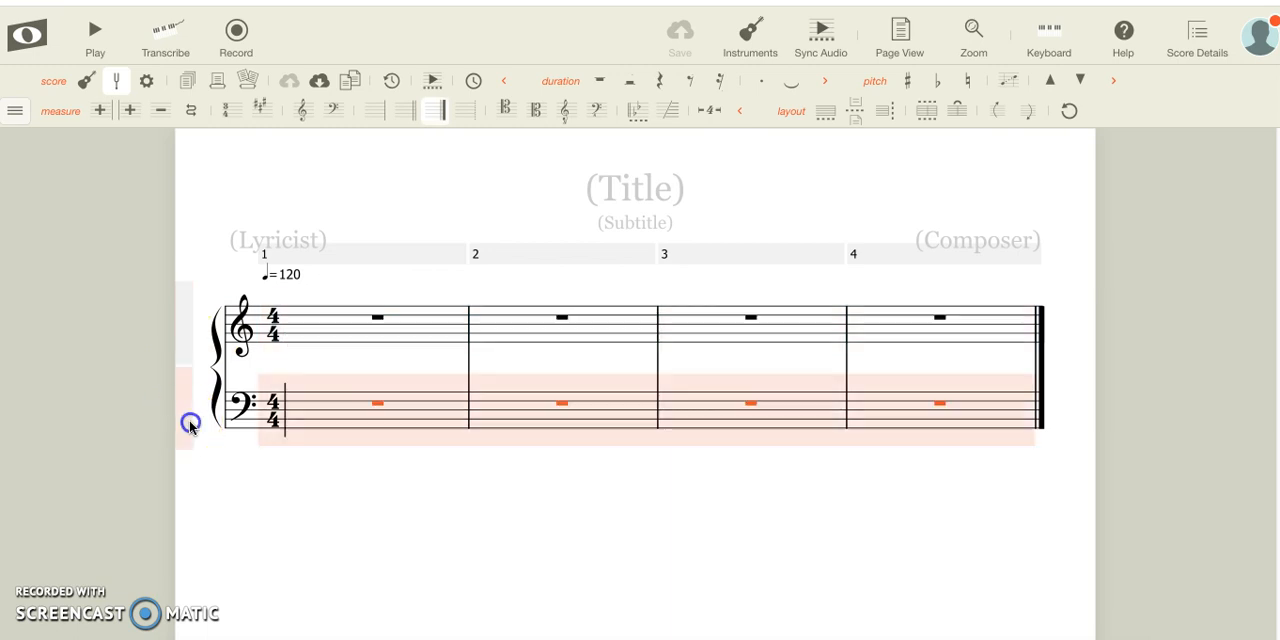
{"action": "left_click", "coordinate": [182, 350]}
{"action": "left_click", "coordinate": [177, 423]}
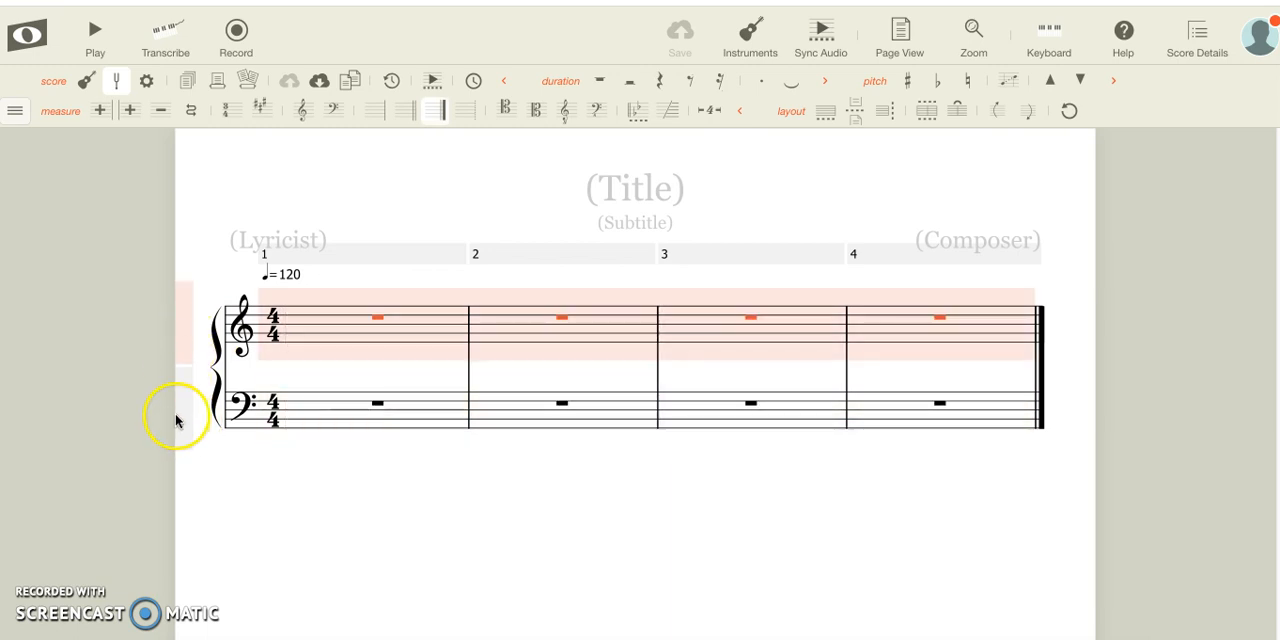
{"action": "left_click", "coordinate": [196, 419]}
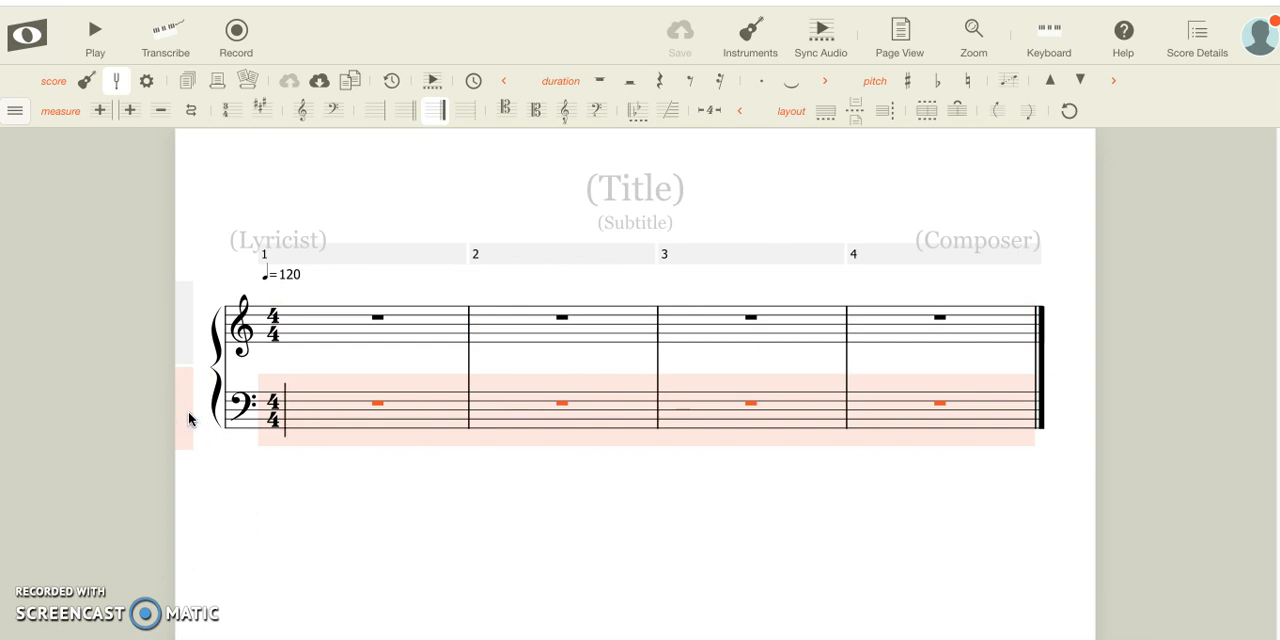
{"action": "key", "text": "Delete"}
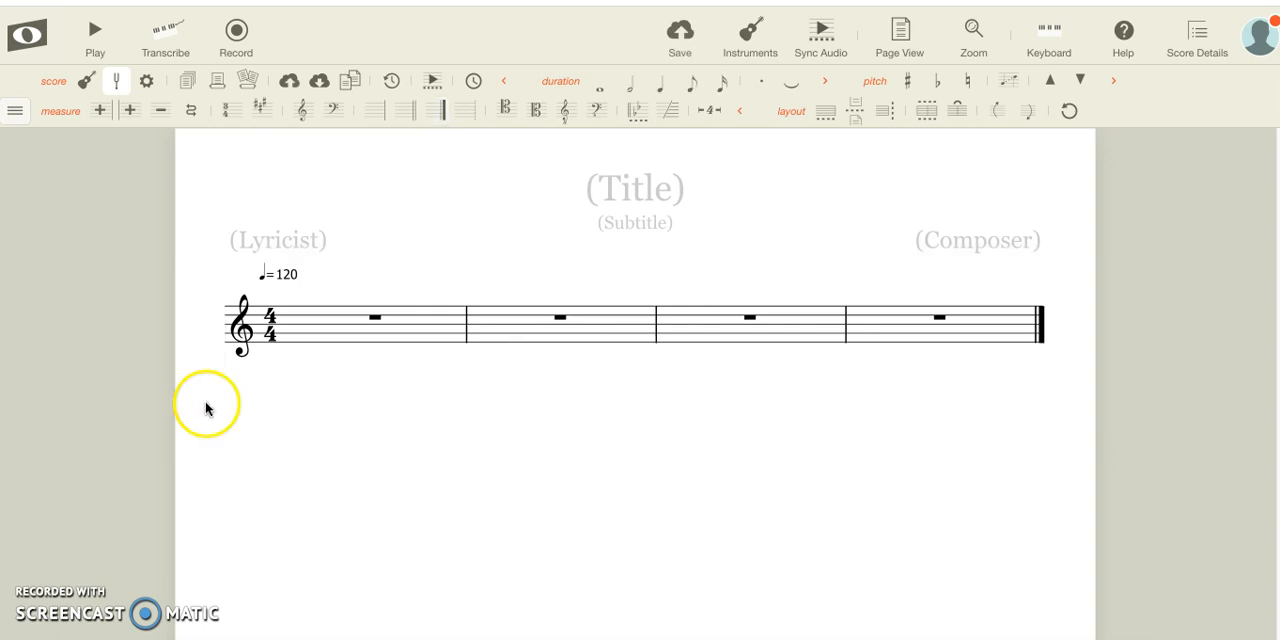
Title the score "Mary Had a Little Lamb"
{"action": "left_click", "coordinate": [431, 321]}
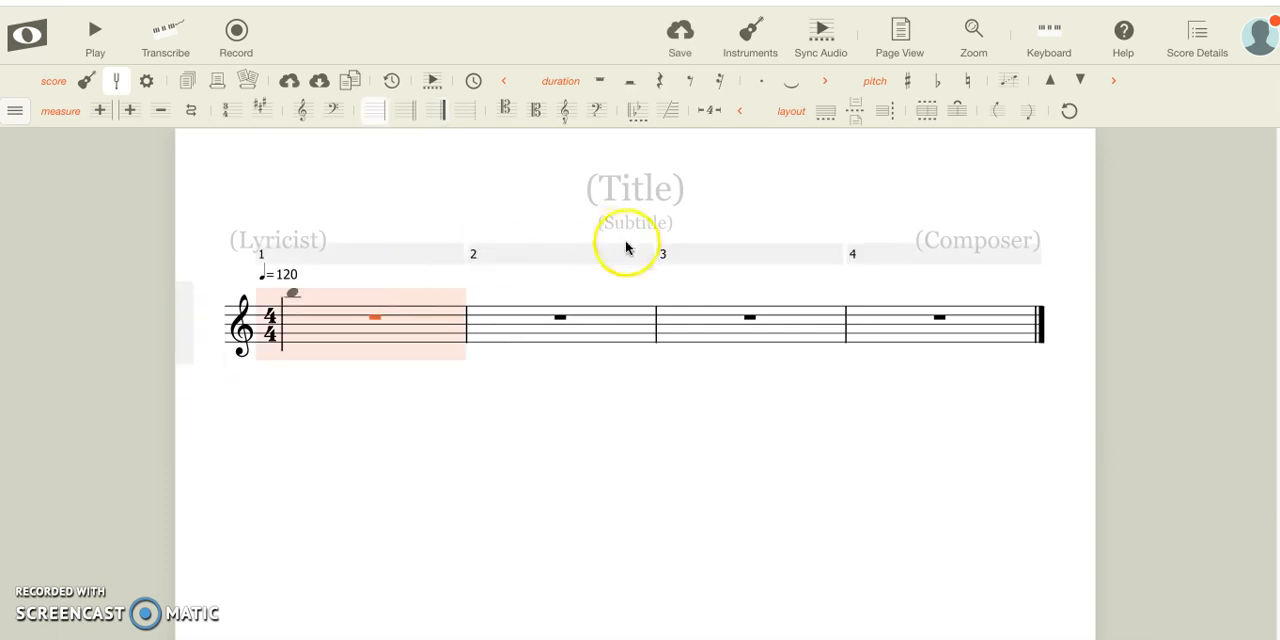
{"action": "left_click", "coordinate": [637, 187]}
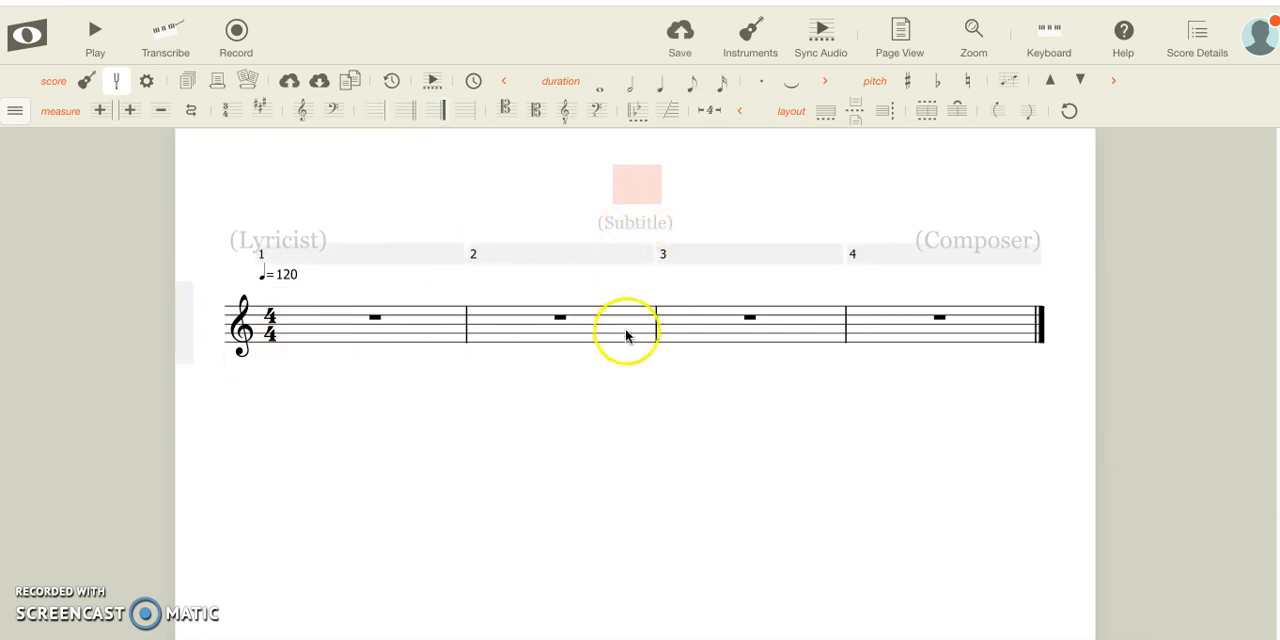
{"action": "left_click", "coordinate": [617, 422]}
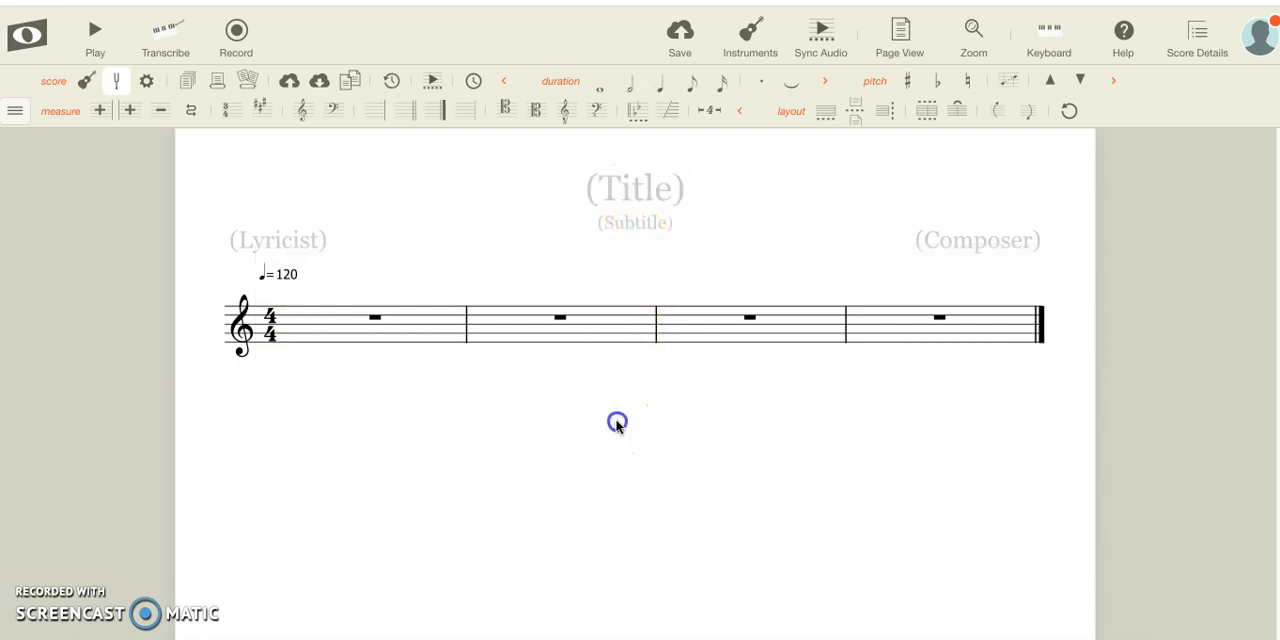
{"action": "left_click", "coordinate": [627, 184]}
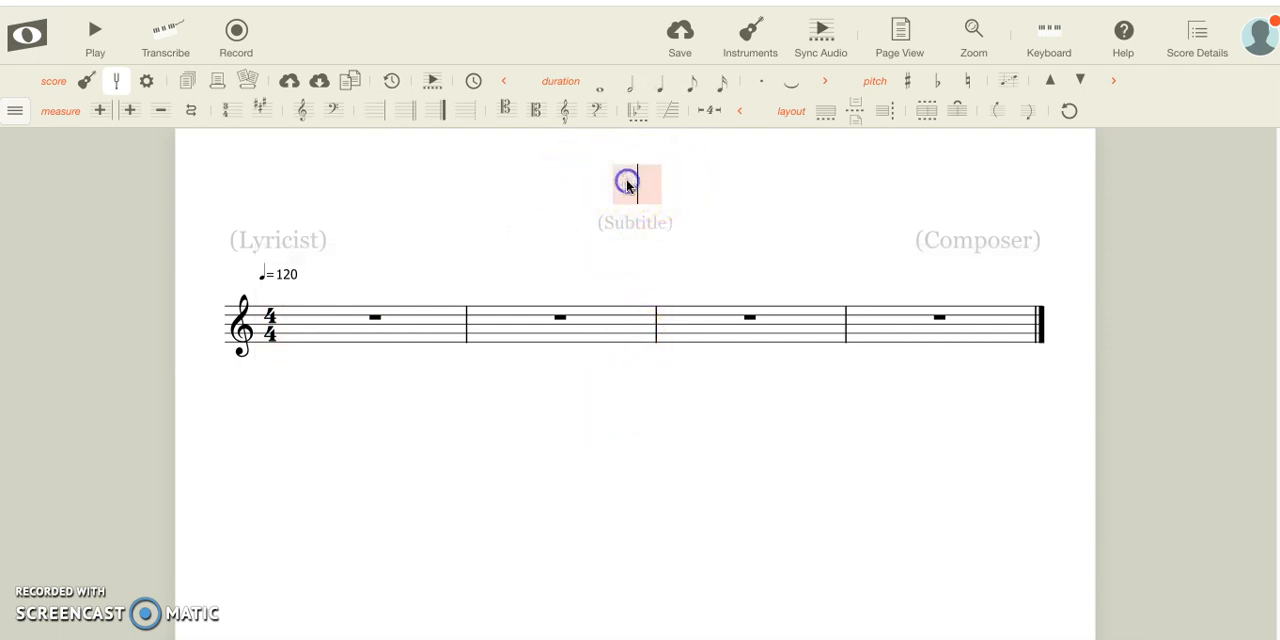
{"action": "type", "text": "Mar"}
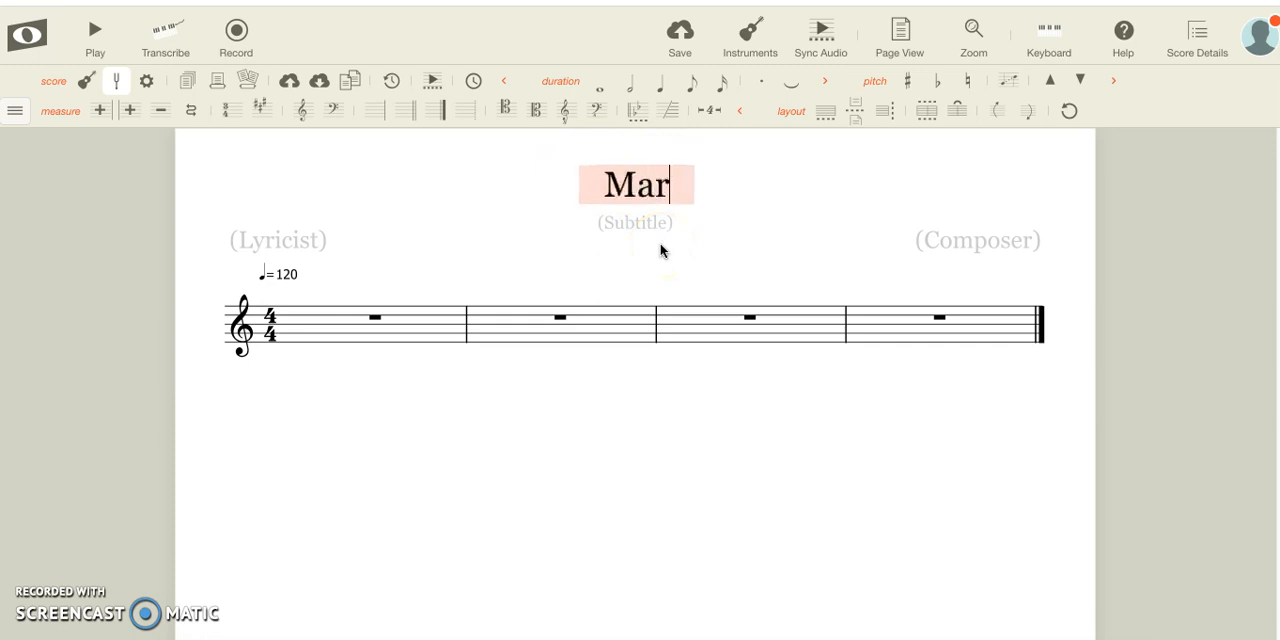
{"action": "type", "text": "y Had a"}
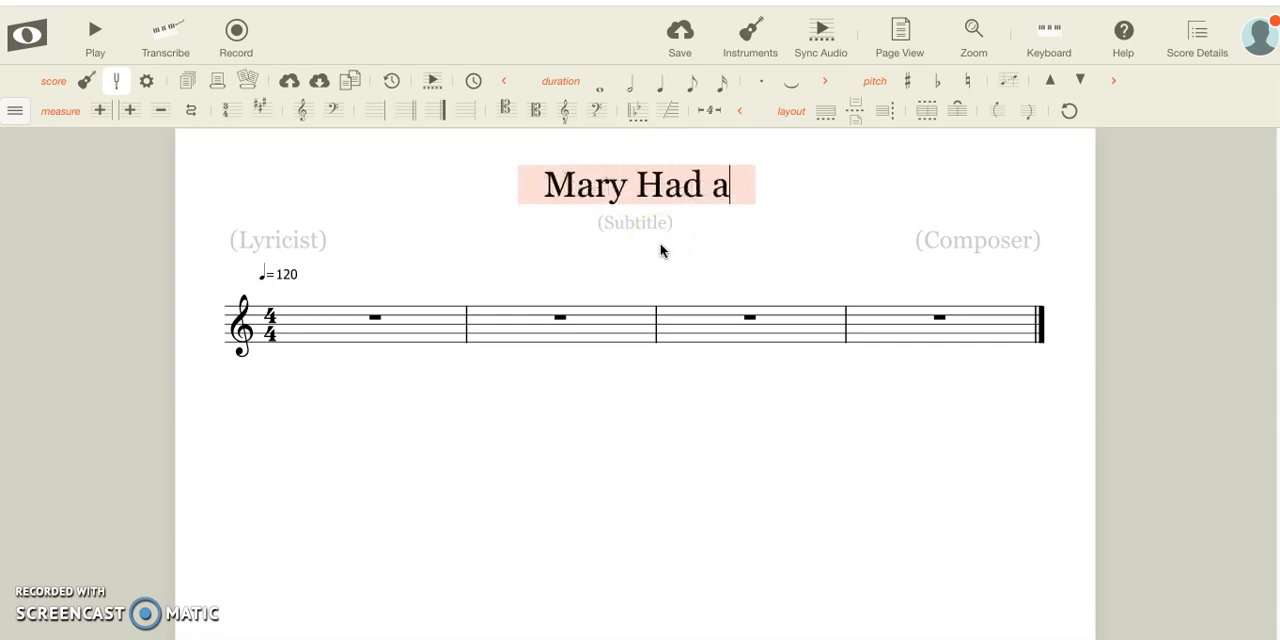
{"action": "key", "text": "BackSpace"}
{"action": "type", "text": "a"}
{"action": "type", "text": " Little Lamb"}
{"action": "left_click", "coordinate": [687, 512]}
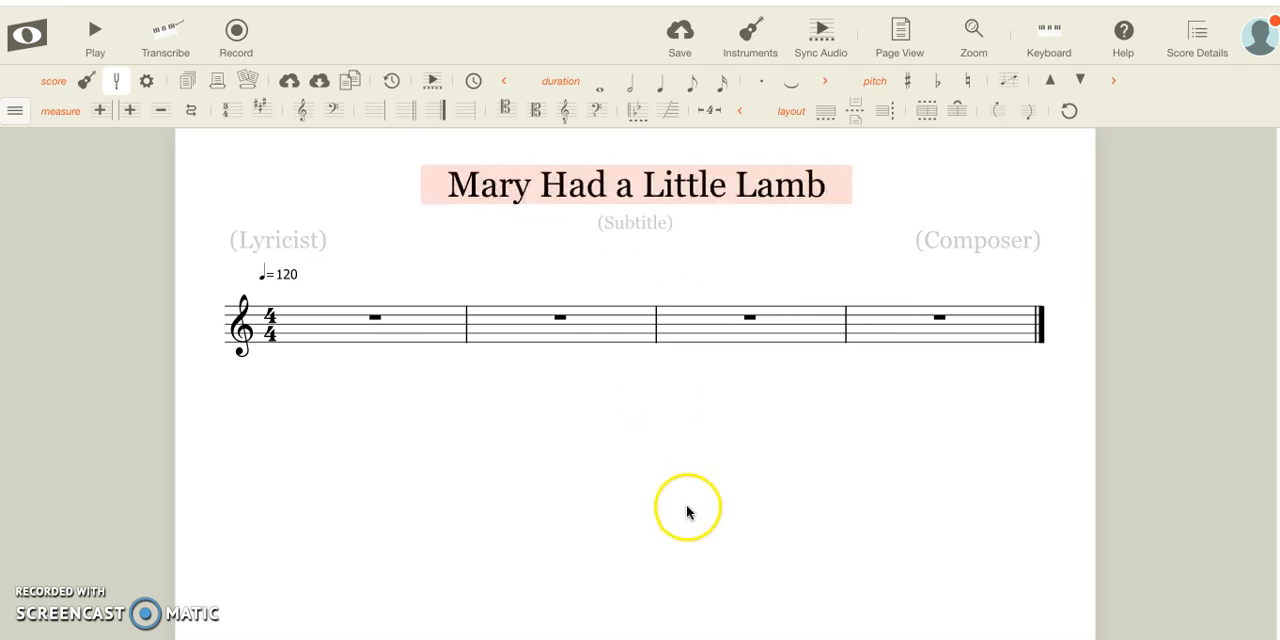
Examine the notation tool categories and the commands they contain, from score and edit down to view
{"action": "left_click", "coordinate": [391, 309]}
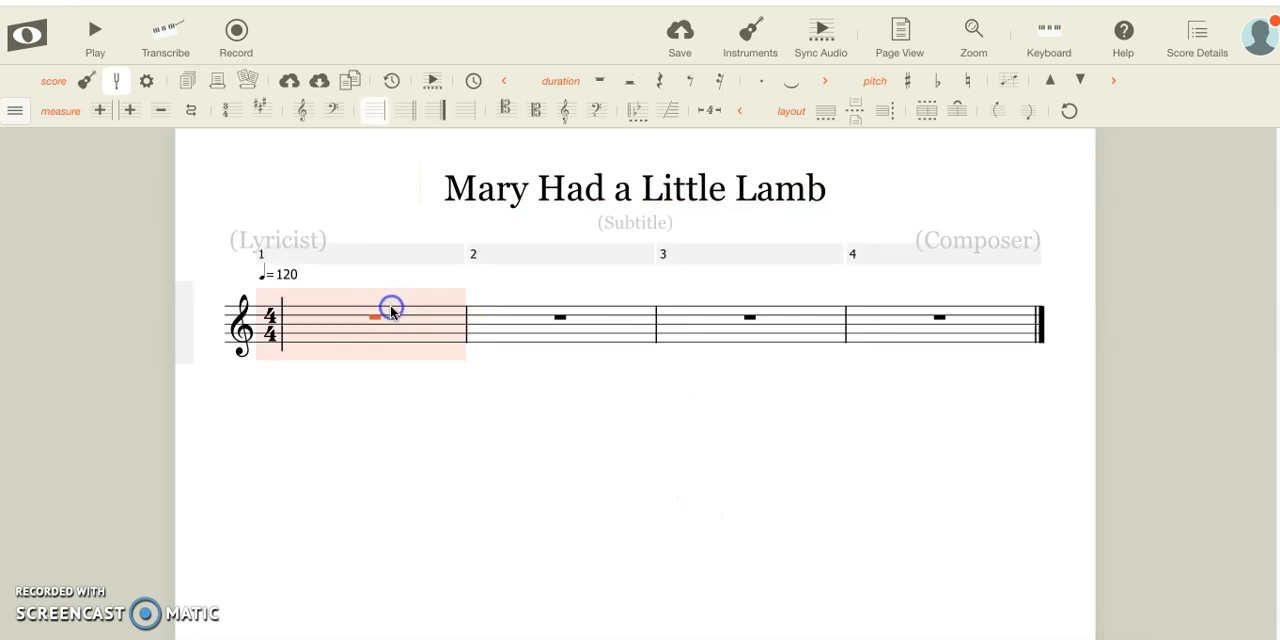
{"action": "left_click", "coordinate": [348, 262]}
{"action": "left_click", "coordinate": [390, 194]}
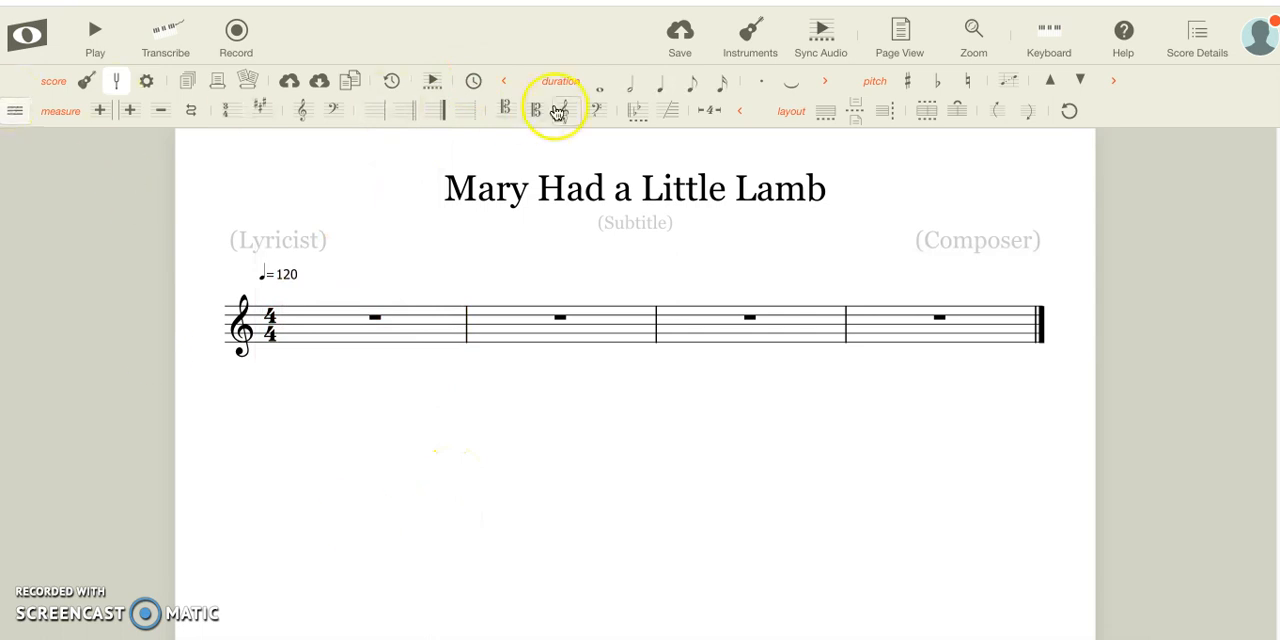
{"action": "left_click", "coordinate": [12, 106]}
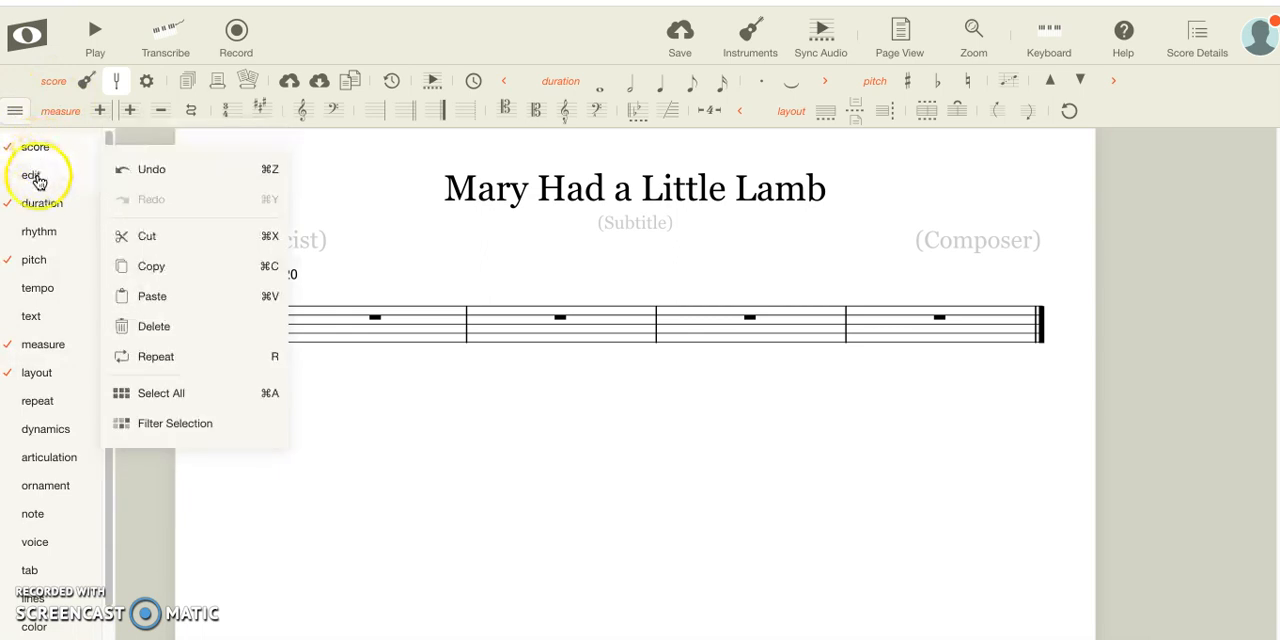
{"action": "mouse_move", "coordinate": [42, 405]}
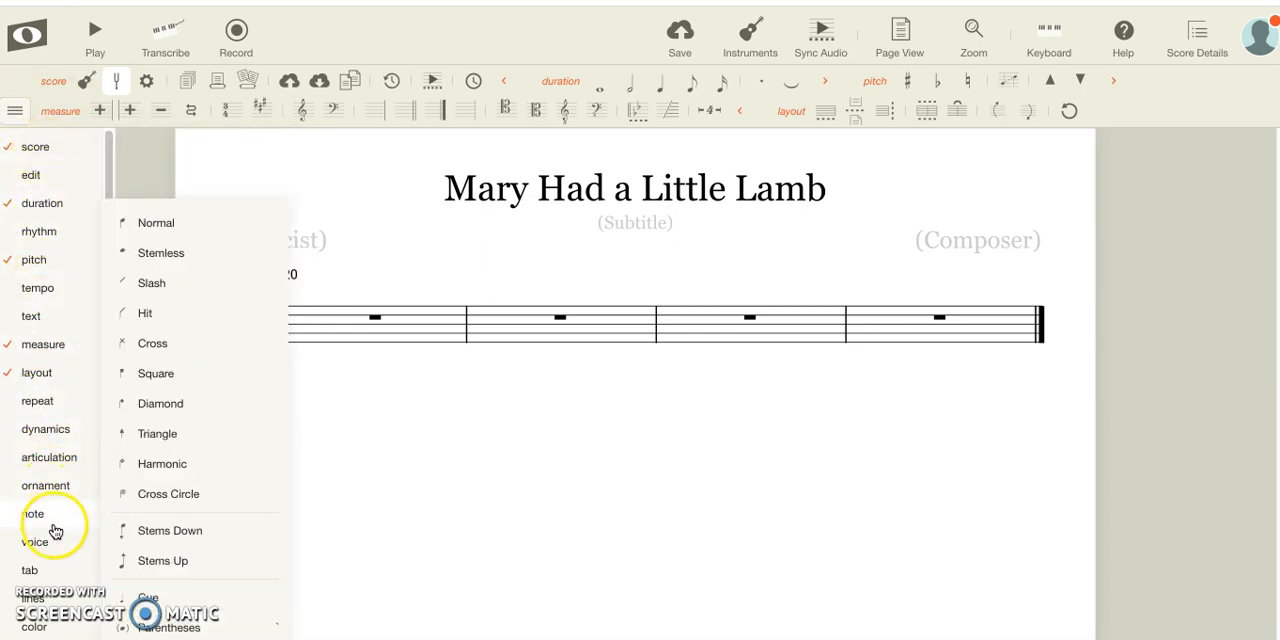
{"action": "scroll", "coordinate": [60, 600], "scroll_direction": "down", "scroll_amount": 1}
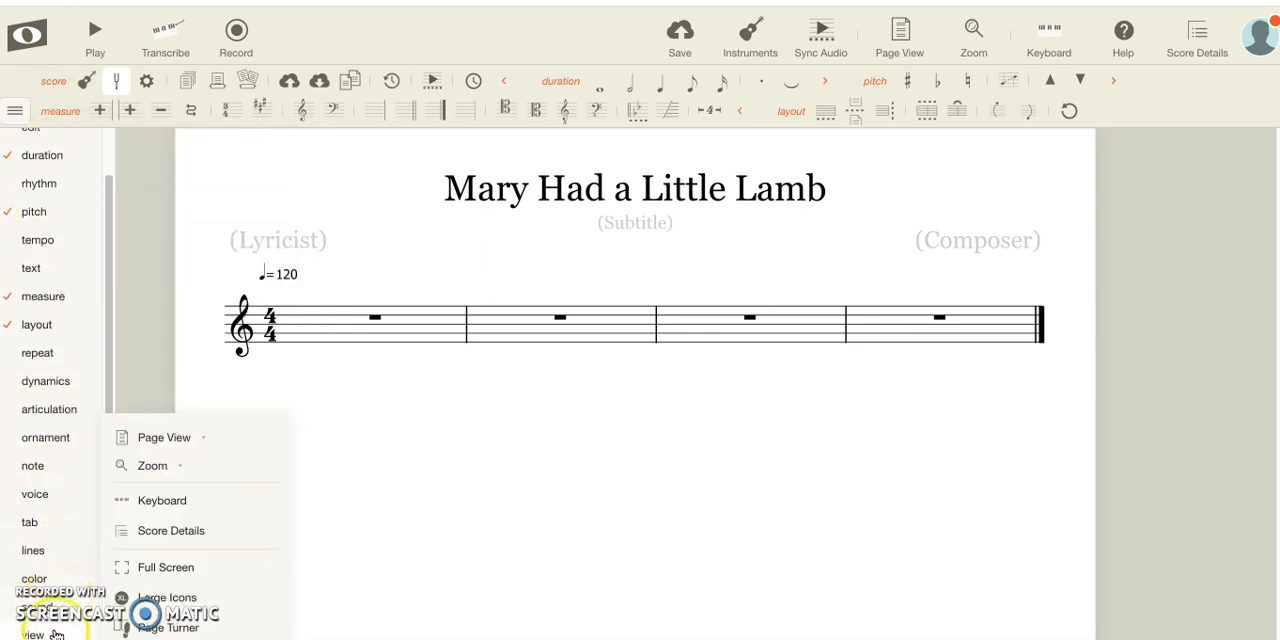
{"action": "mouse_move", "coordinate": [72, 382]}
{"action": "scroll", "coordinate": [70, 378], "scroll_direction": "up", "scroll_amount": 1}
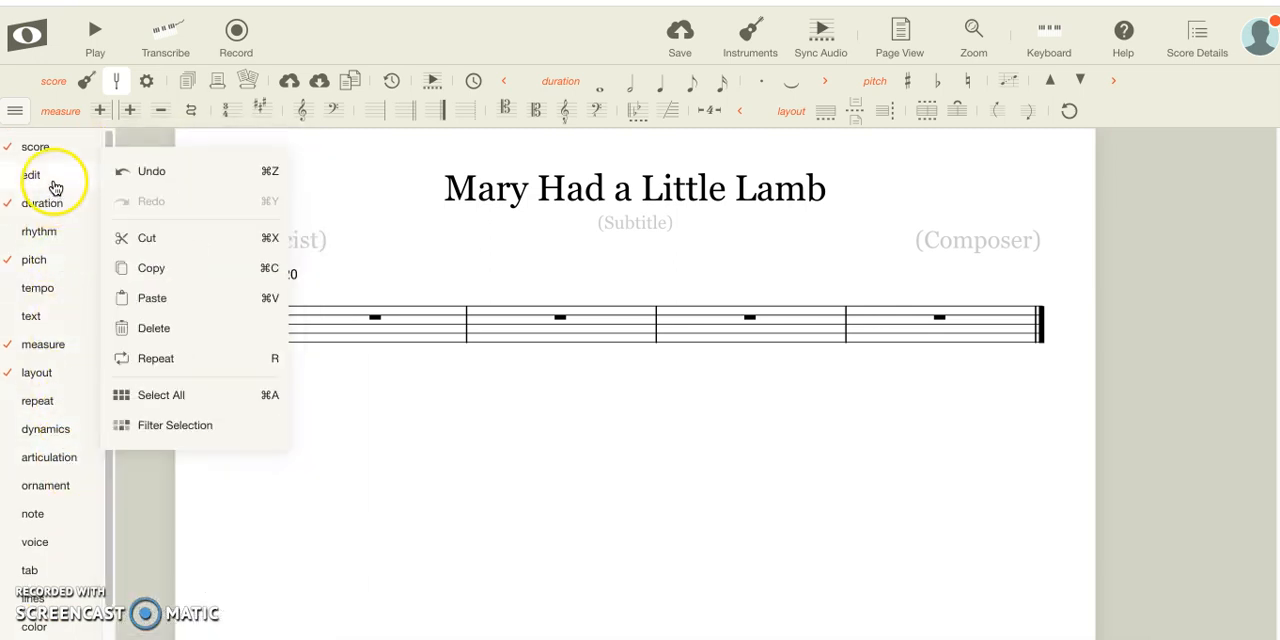
{"action": "mouse_move", "coordinate": [32, 150]}
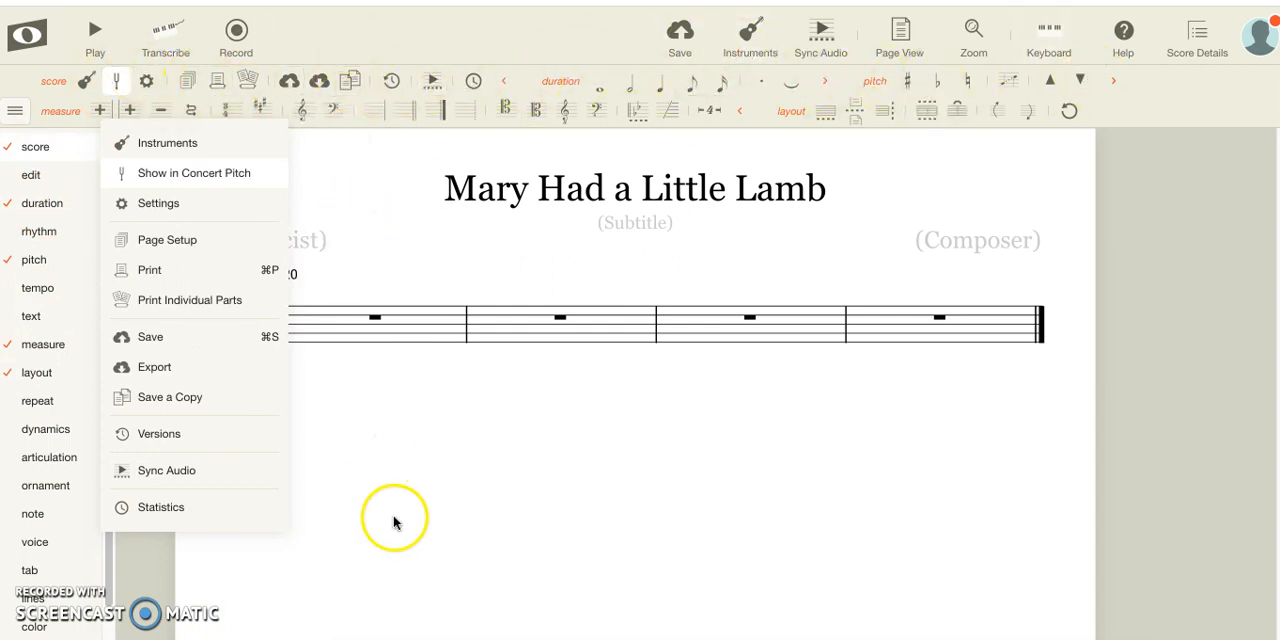
{"action": "left_click", "coordinate": [14, 108]}
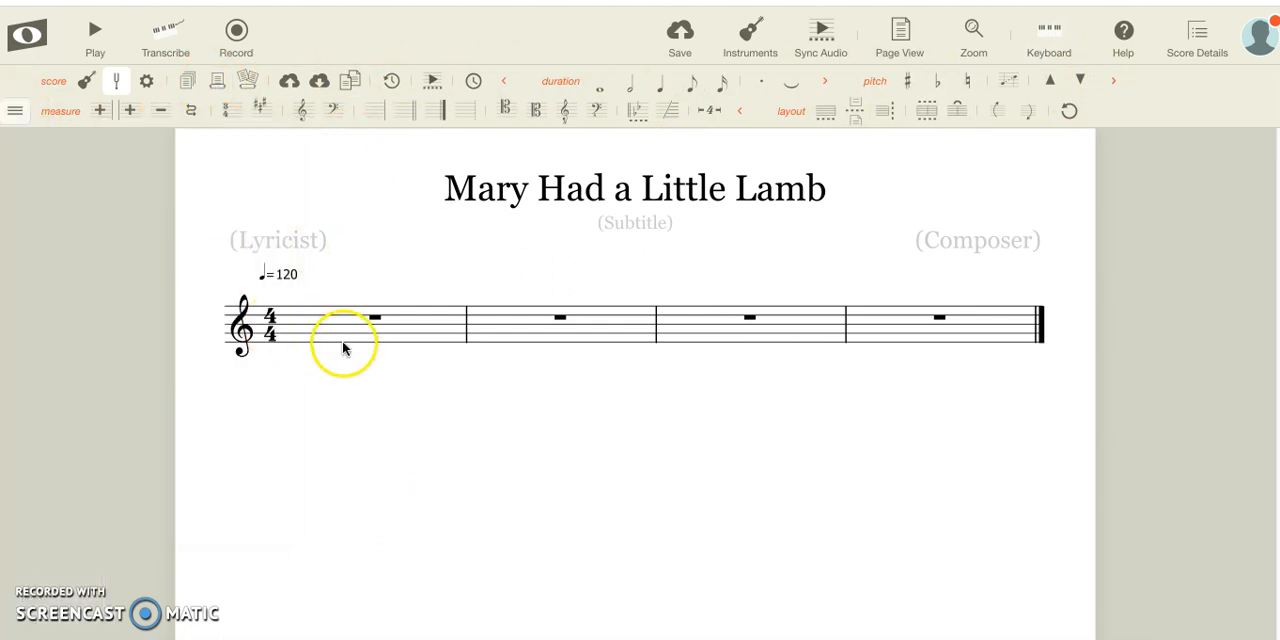
Enter the first melody notes in measure 1 of the treble staff: quarter notes E and D, followed by a half note C
{"action": "left_click", "coordinate": [309, 346]}
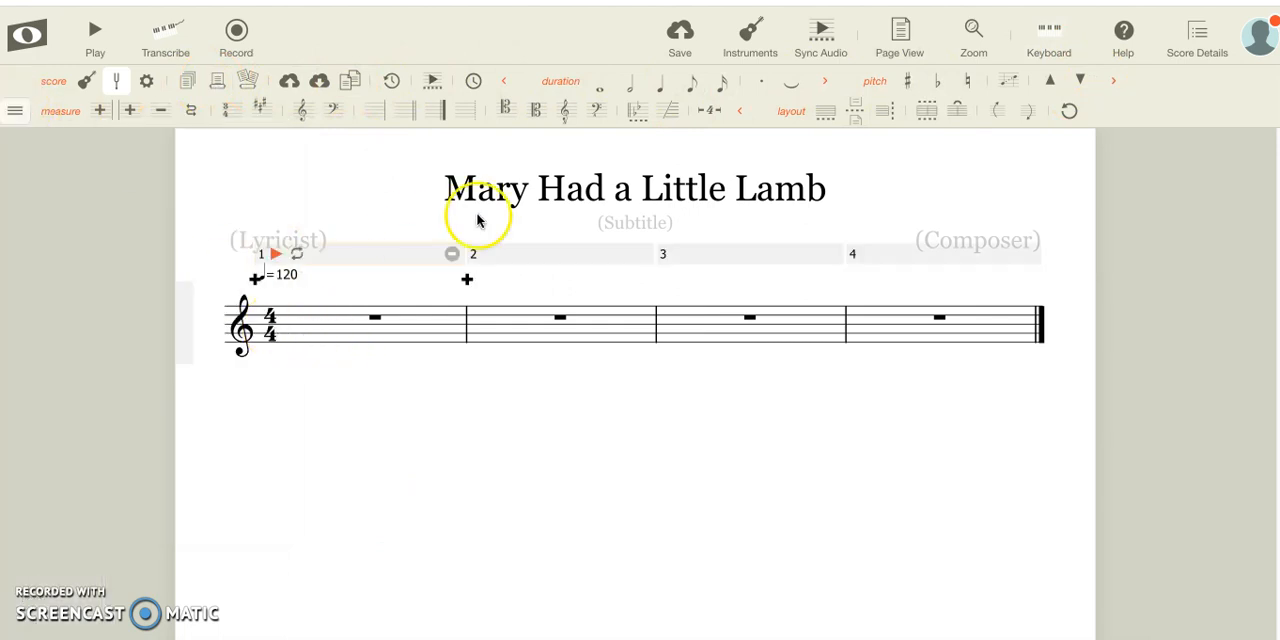
{"action": "left_click", "coordinate": [326, 331]}
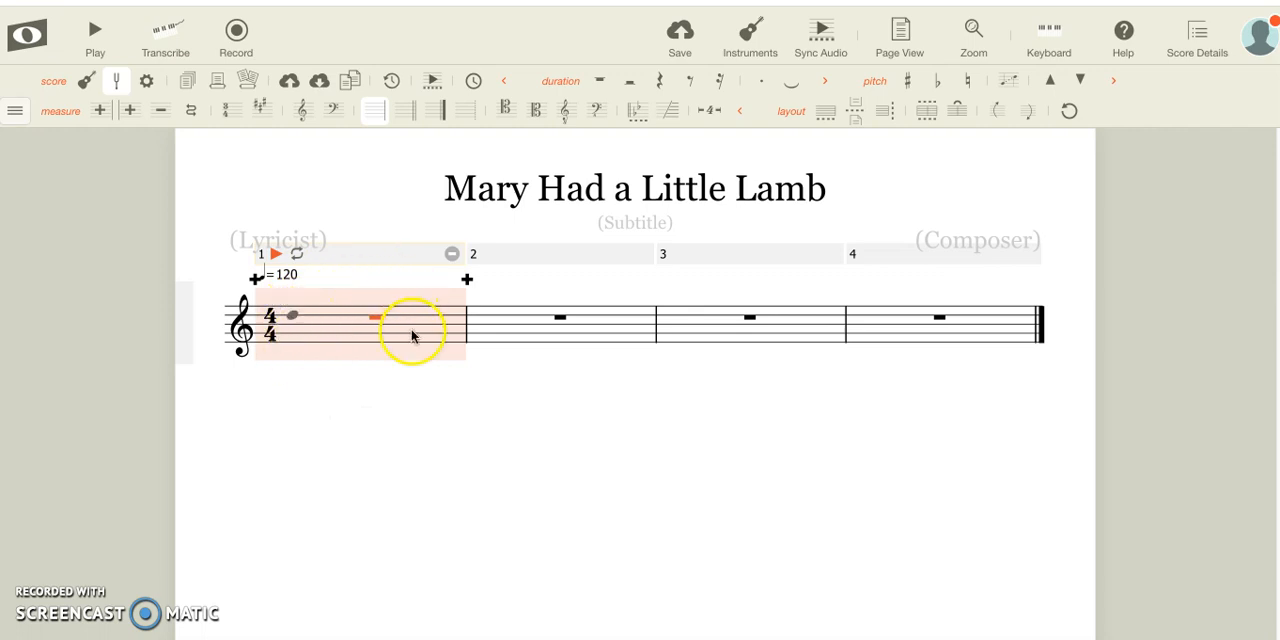
{"action": "left_click", "coordinate": [294, 339]}
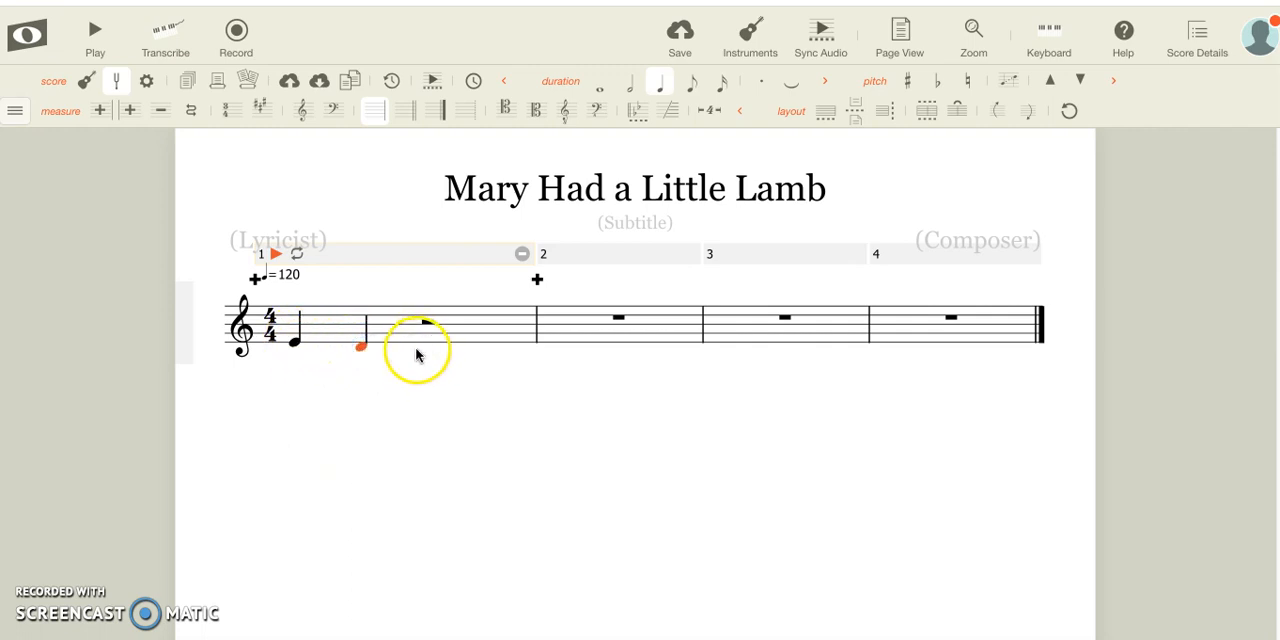
{"action": "left_click", "coordinate": [408, 345]}
{"action": "left_click", "coordinate": [426, 355]}
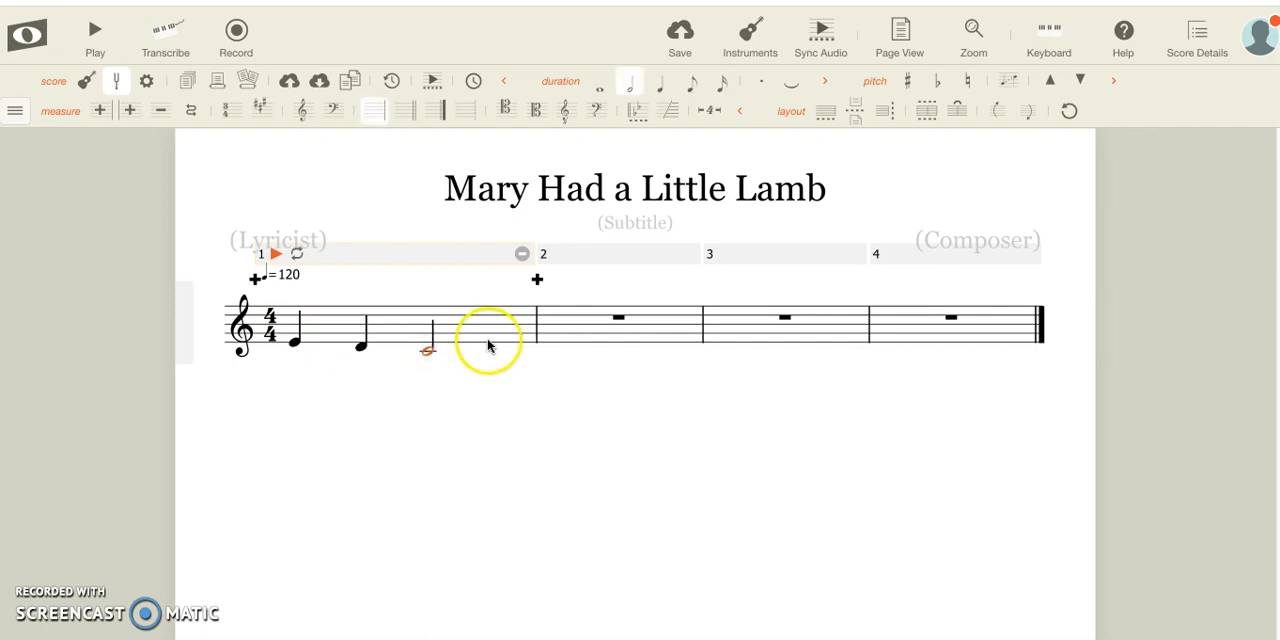
{"action": "left_click", "coordinate": [493, 343]}
Change the duration of the half note C in measure 1 to a quarter note
{"action": "left_click", "coordinate": [426, 350]}
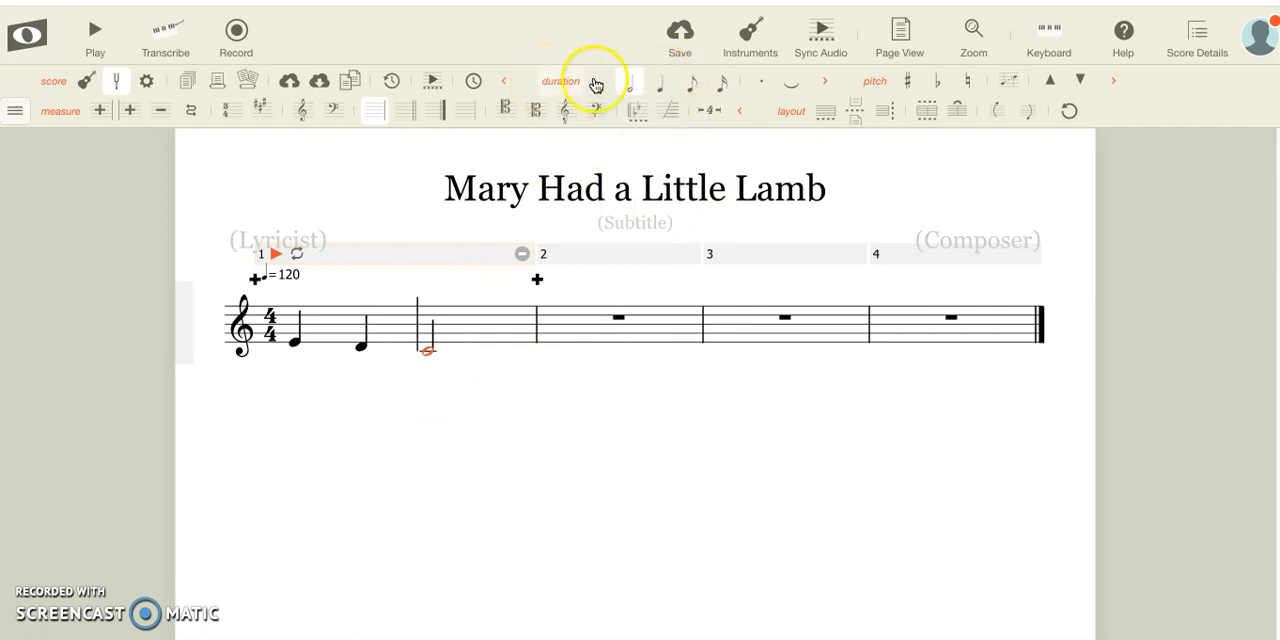
{"action": "left_click", "coordinate": [15, 110]}
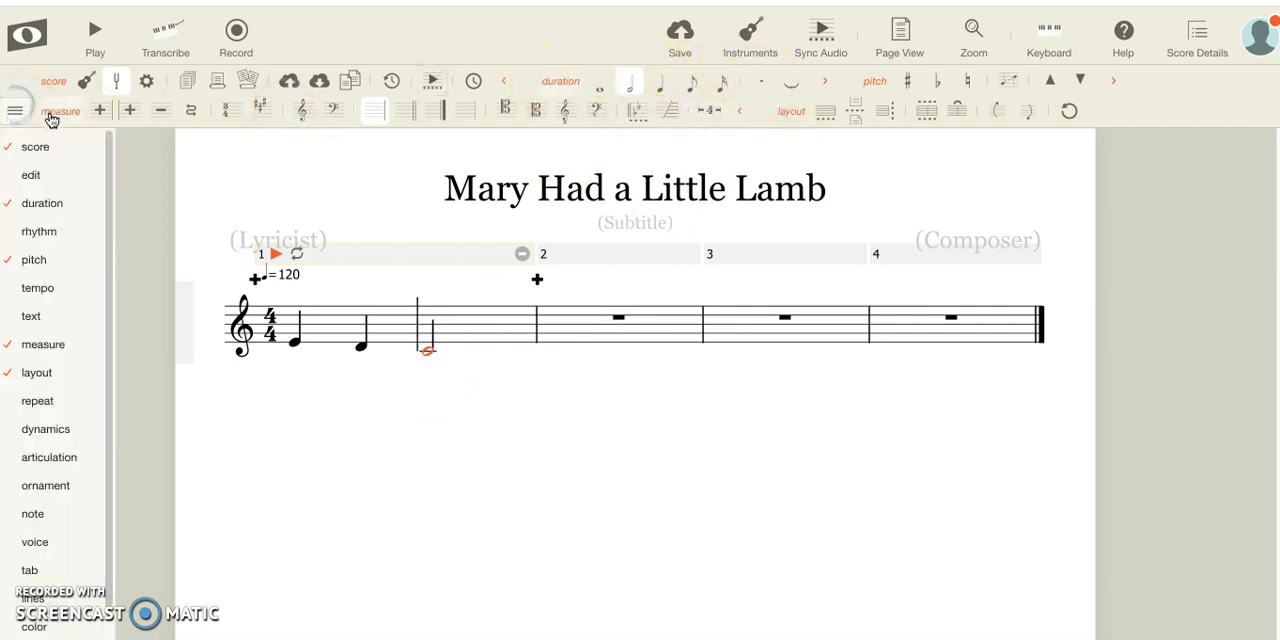
{"action": "mouse_move", "coordinate": [55, 208]}
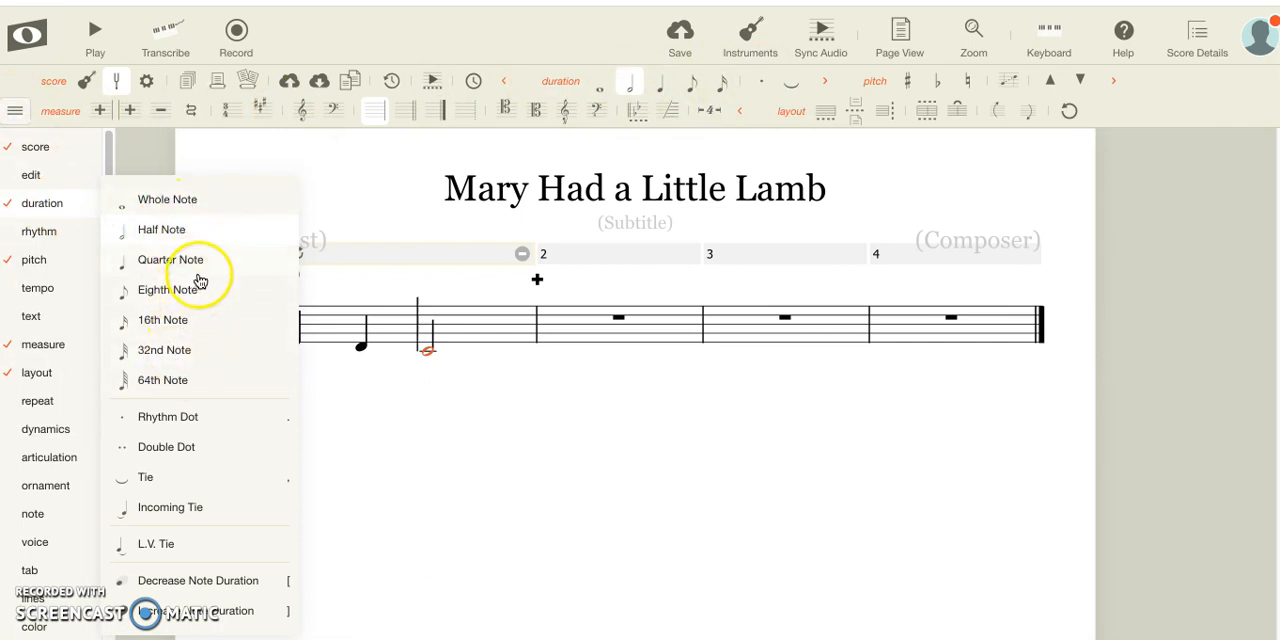
{"action": "left_click", "coordinate": [200, 260]}
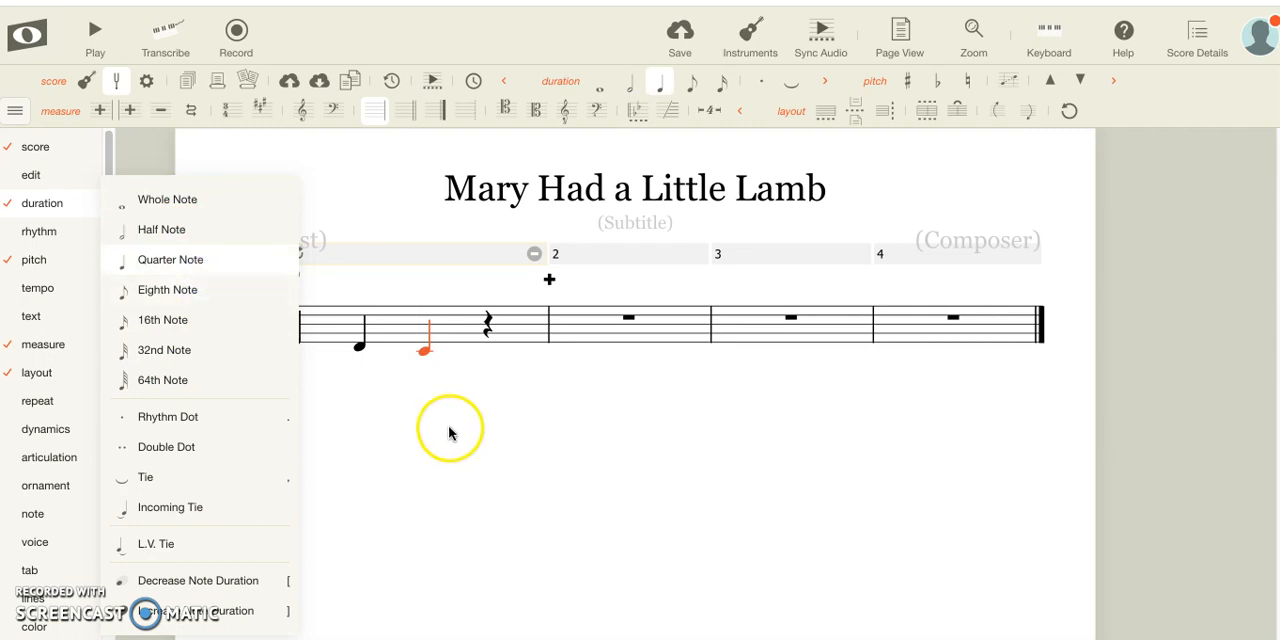
Add a quarter note D on the last beat of measure 1 and a quarter note E at the start of measure 2
{"action": "left_click", "coordinate": [490, 345]}
{"action": "left_click", "coordinate": [481, 332]}
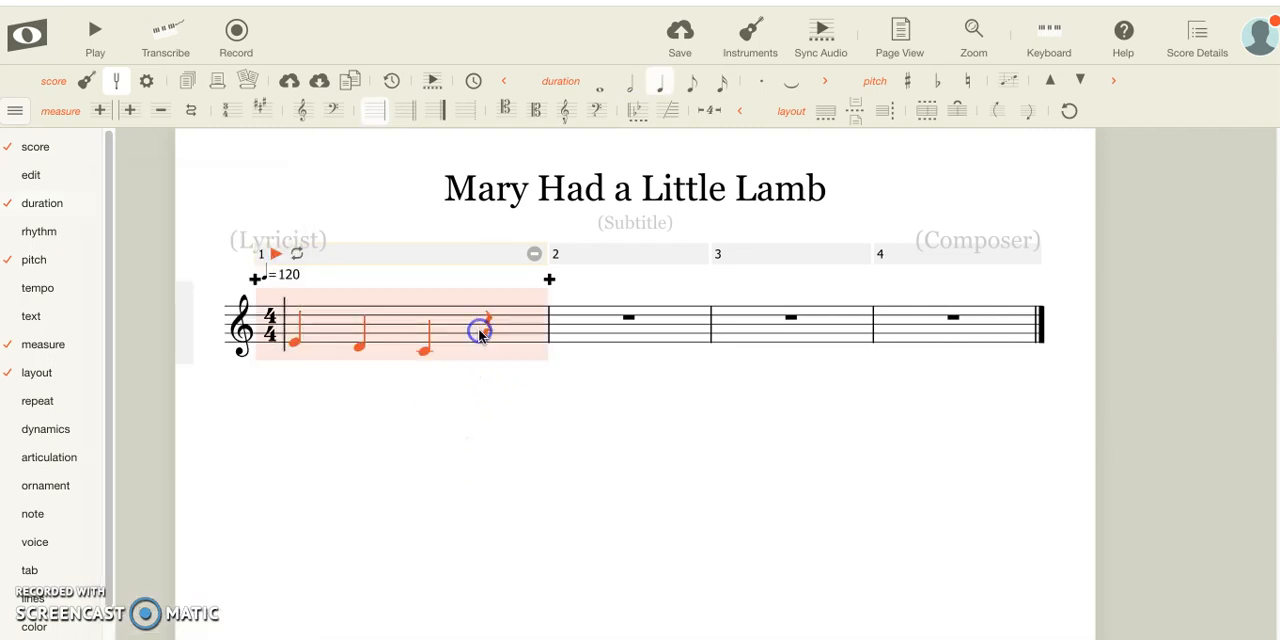
{"action": "left_click", "coordinate": [489, 330]}
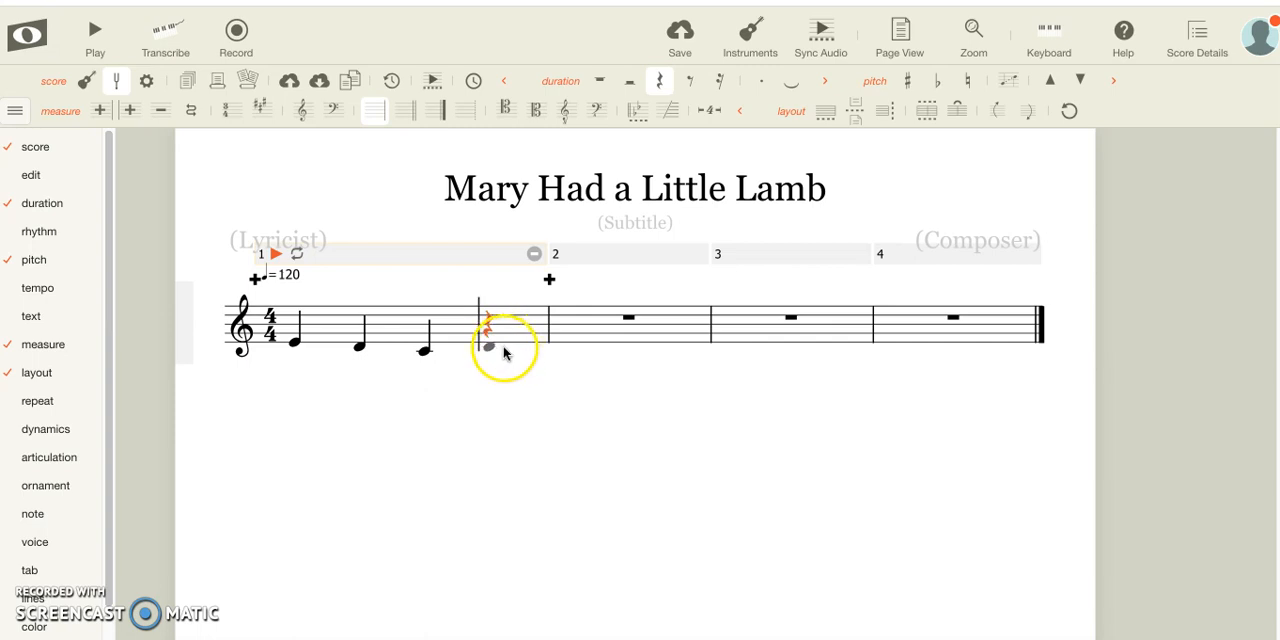
{"action": "left_click", "coordinate": [504, 352]}
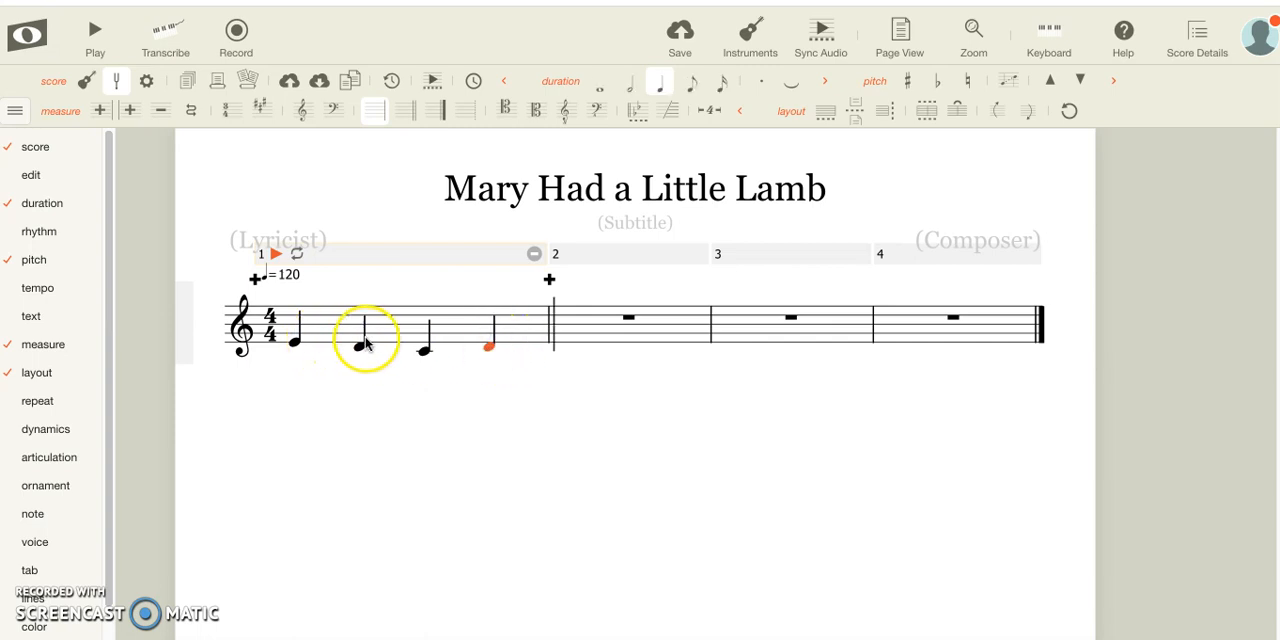
{"action": "left_click", "coordinate": [573, 340]}
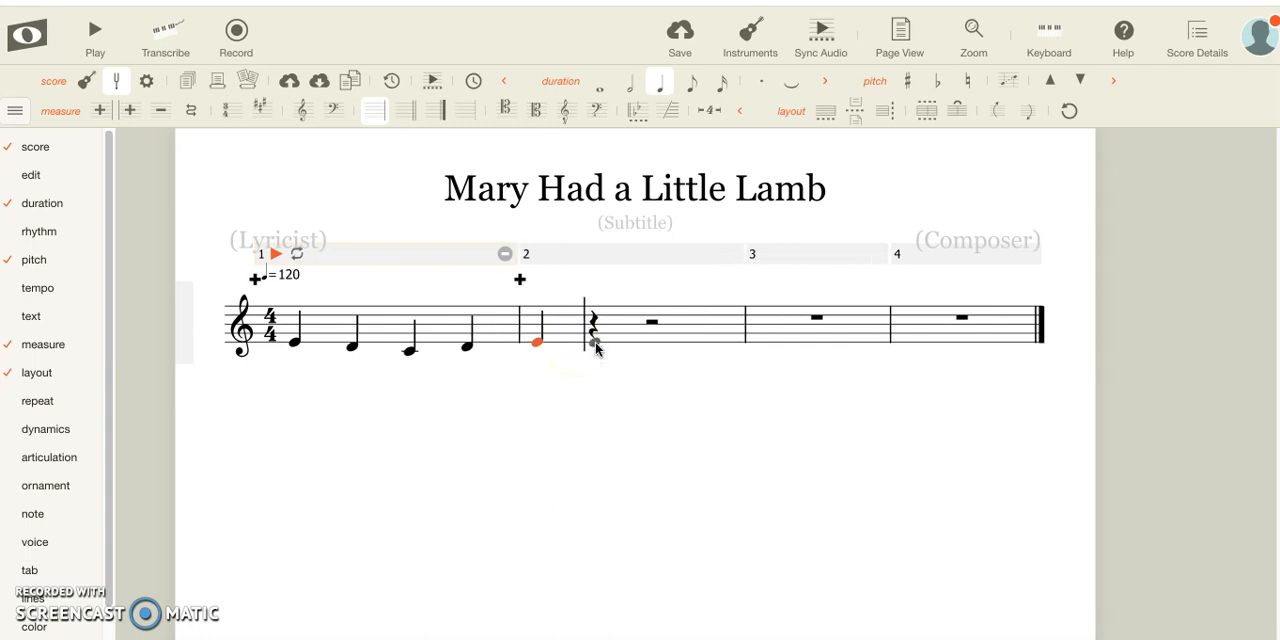
Complete measure 2 with a quarter note E on beat 2 and a half note E on beat 3
{"action": "left_click", "coordinate": [596, 344]}
{"action": "left_click", "coordinate": [646, 342]}
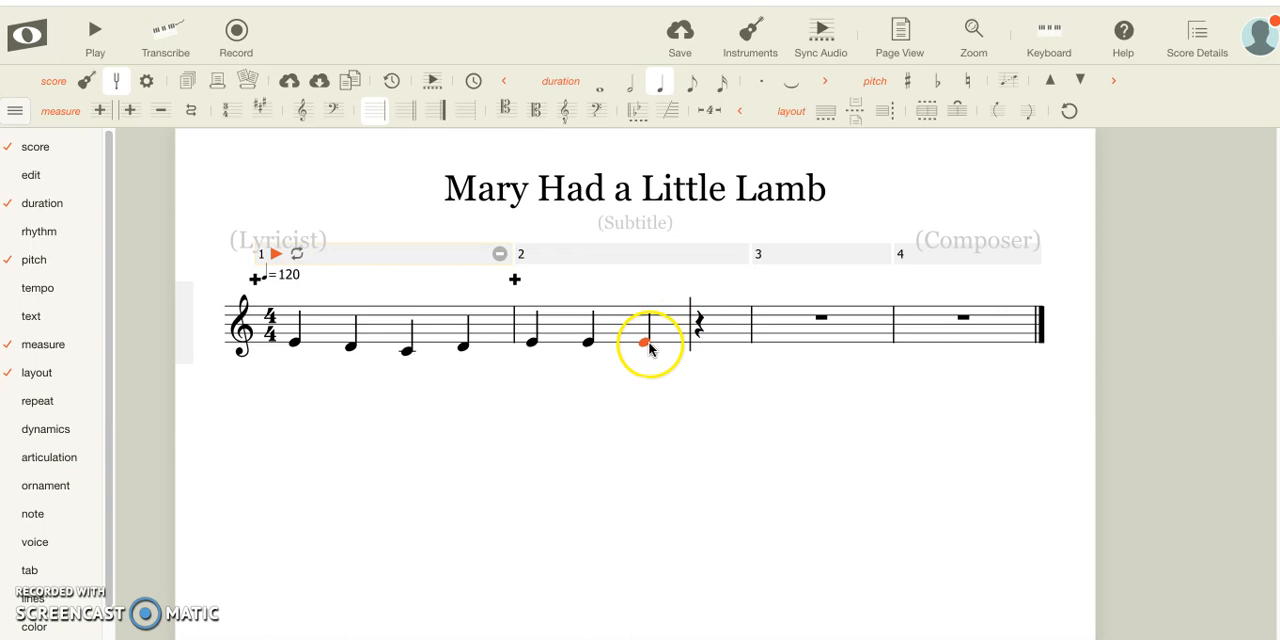
{"action": "left_click", "coordinate": [629, 82]}
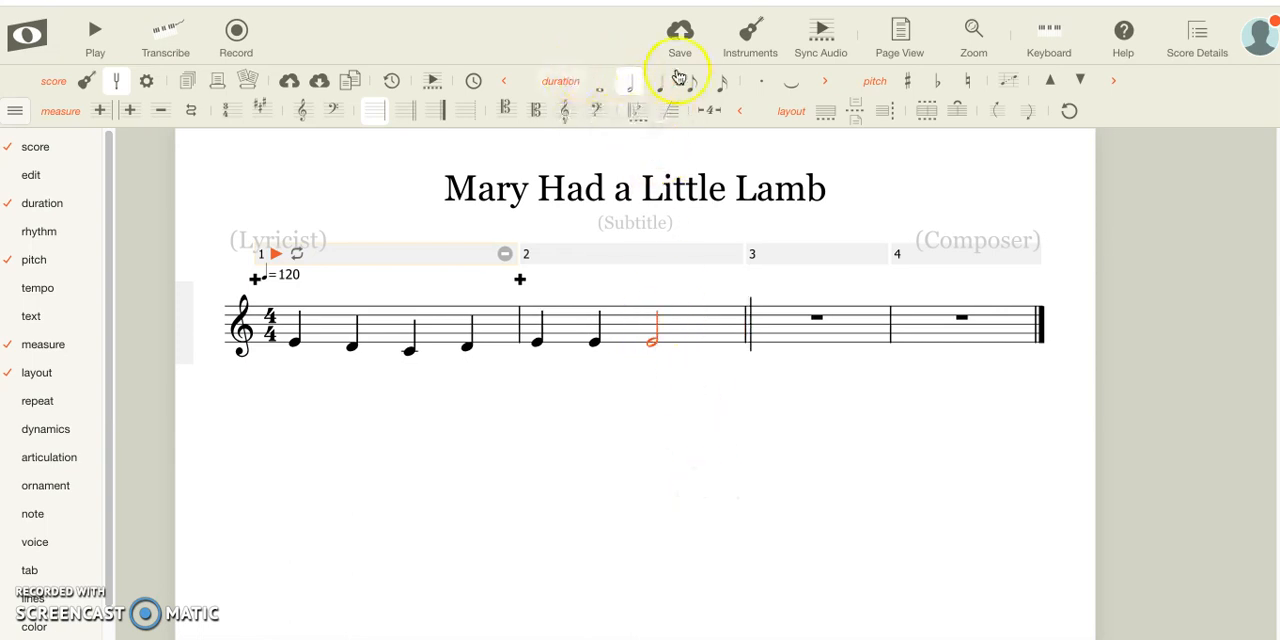
Fill measure 3 with two quarter notes D followed by a half note D
{"action": "left_click", "coordinate": [760, 349]}
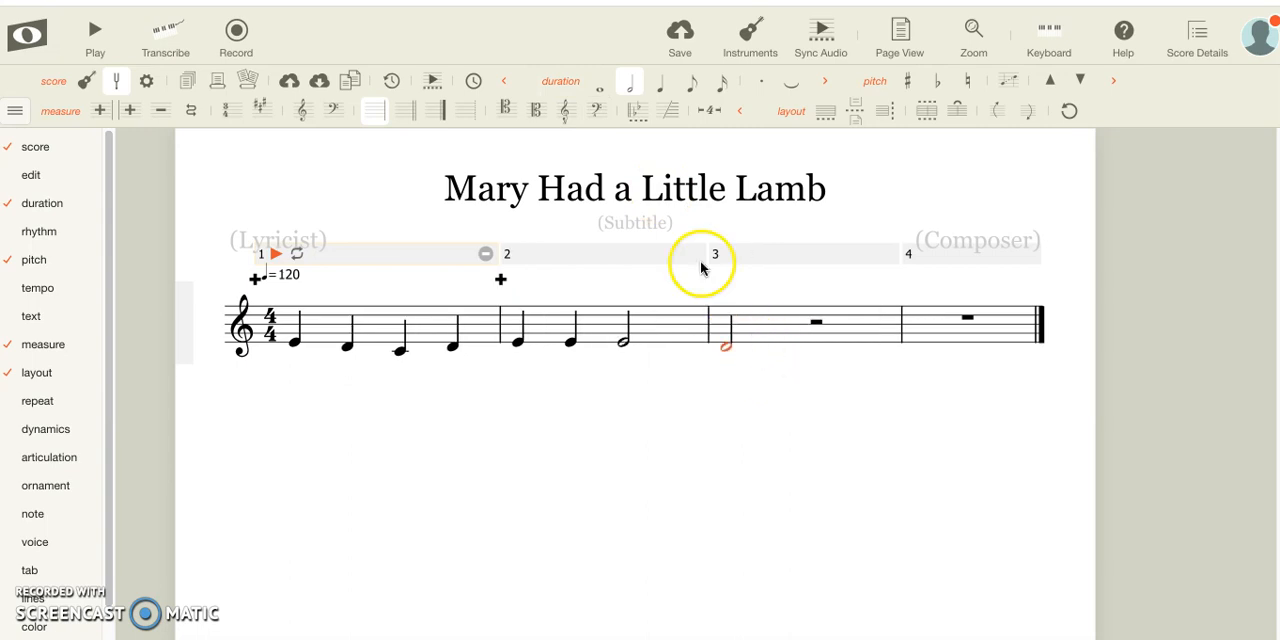
{"action": "left_click", "coordinate": [661, 88]}
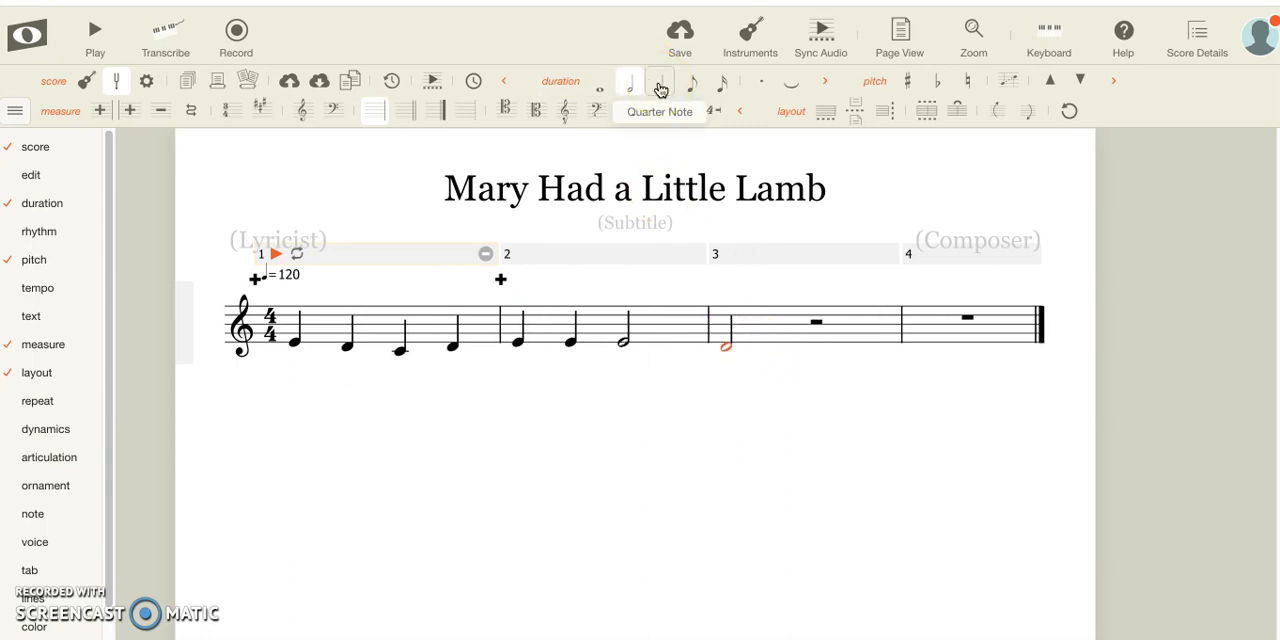
{"action": "left_click", "coordinate": [660, 89]}
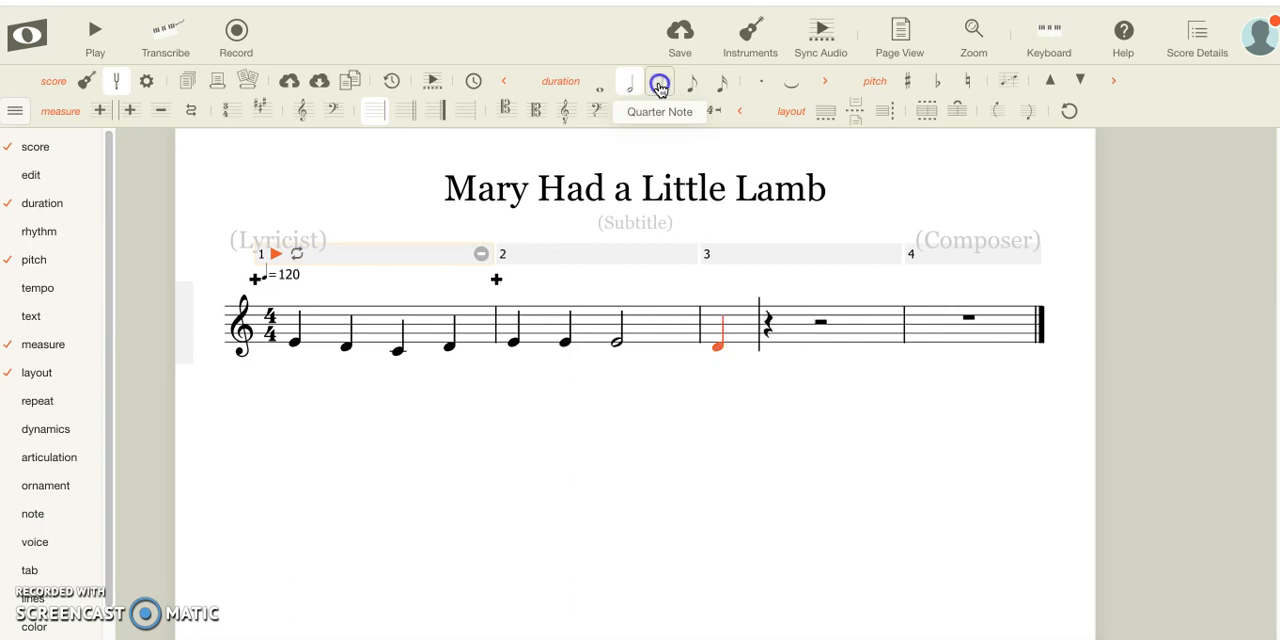
{"action": "left_click", "coordinate": [767, 350]}
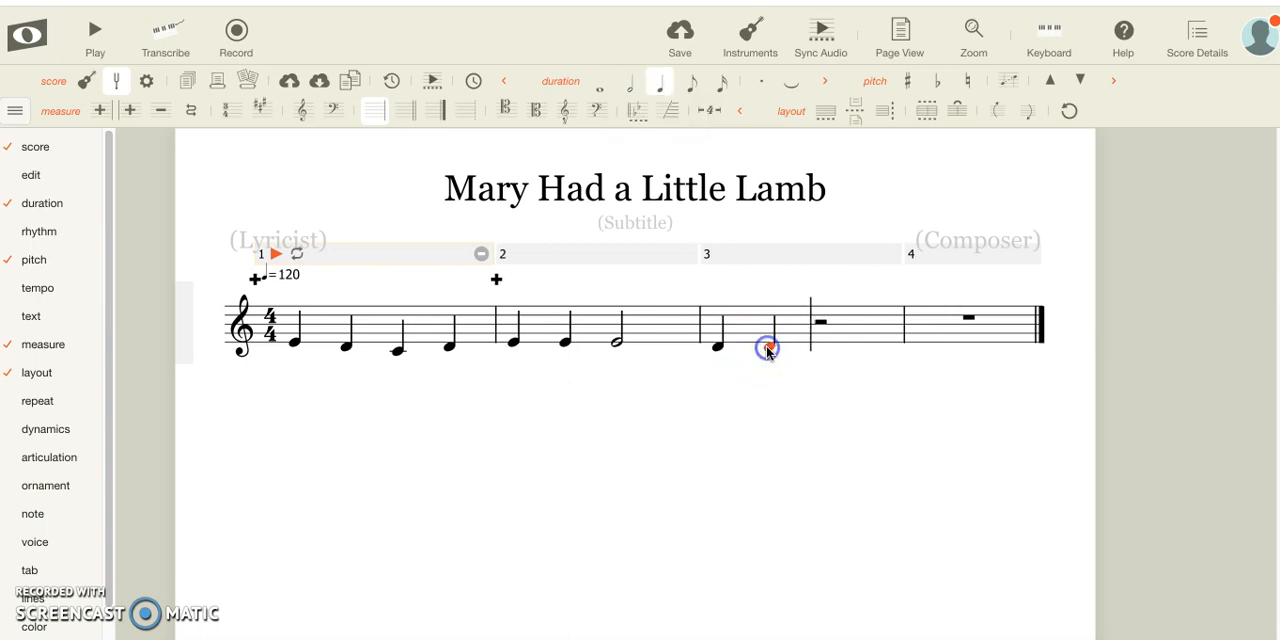
{"action": "left_click", "coordinate": [818, 348]}
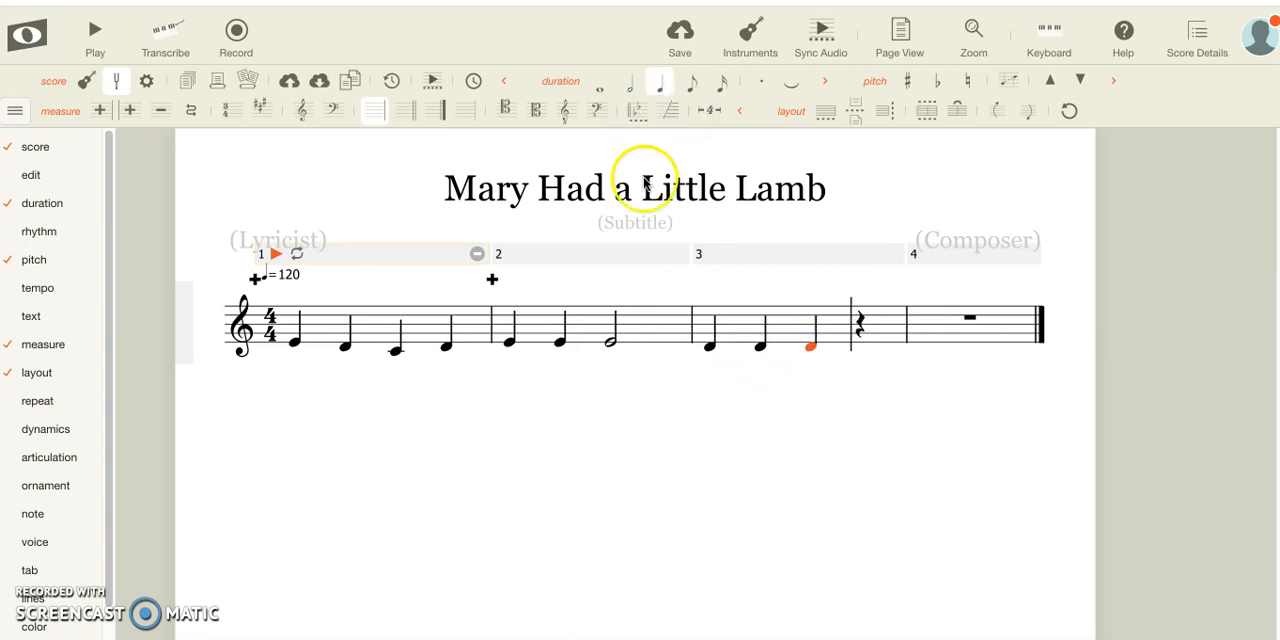
{"action": "left_click", "coordinate": [634, 89]}
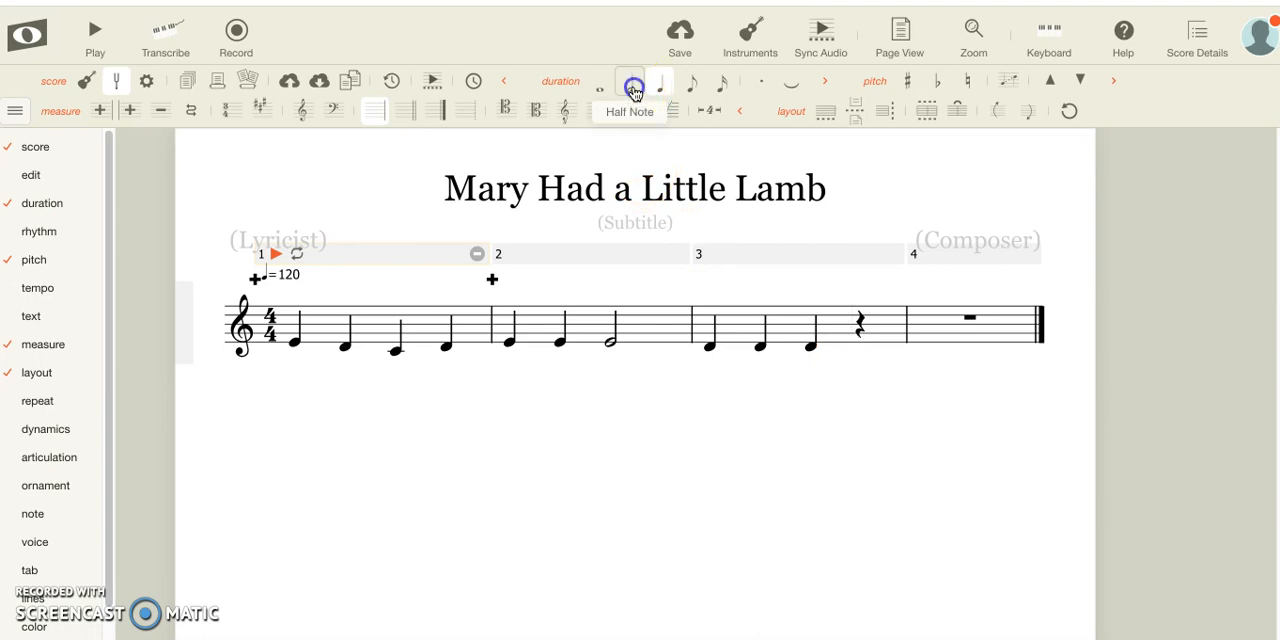
Add a half note at the start of measure 4 and shift its pitch by semitones to E
{"action": "left_click", "coordinate": [921, 348]}
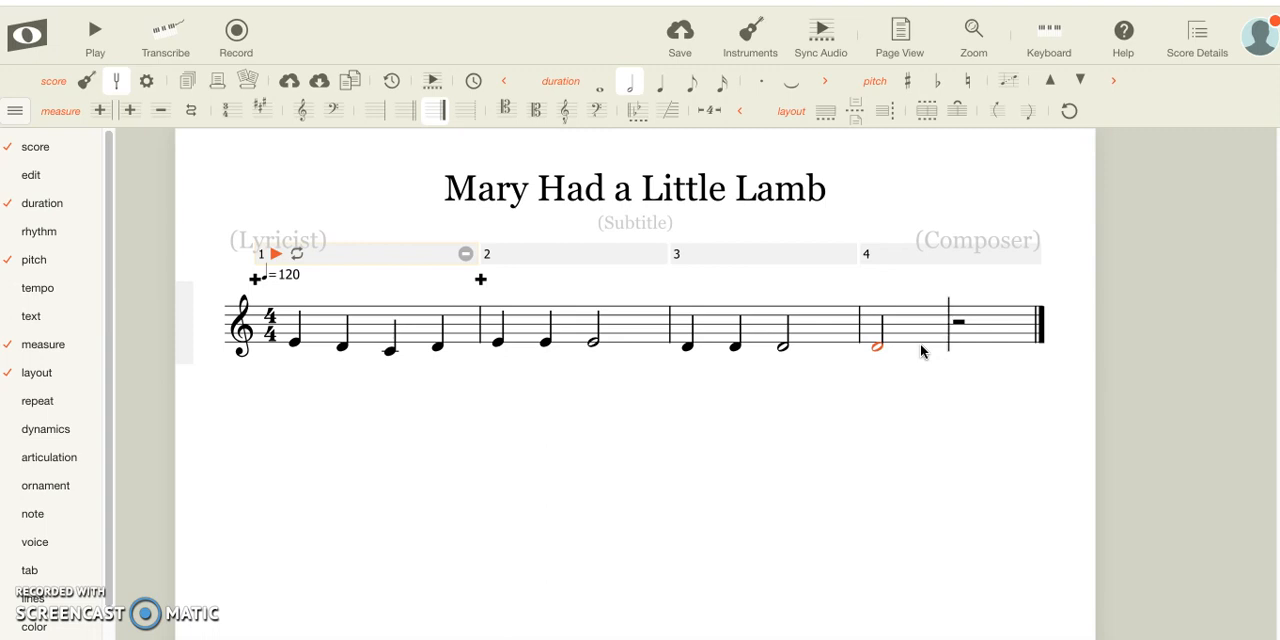
{"action": "key", "text": "plus"}
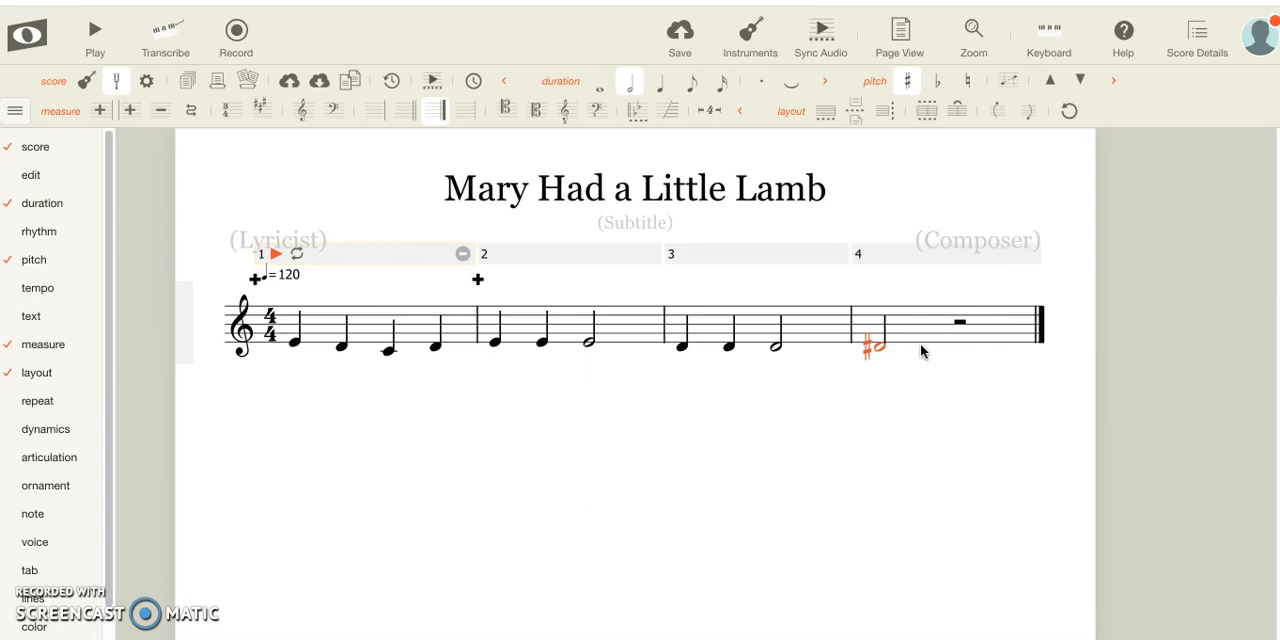
{"action": "key", "text": "minus"}
{"action": "key", "text": "minus"}
{"action": "key", "text": "minus"}
{"action": "key", "text": "minus"}
{"action": "key", "text": "minus"}
{"action": "key", "text": "minus"}
{"action": "key", "text": "plus"}
{"action": "key", "text": "plus"}
{"action": "key", "text": "plus"}
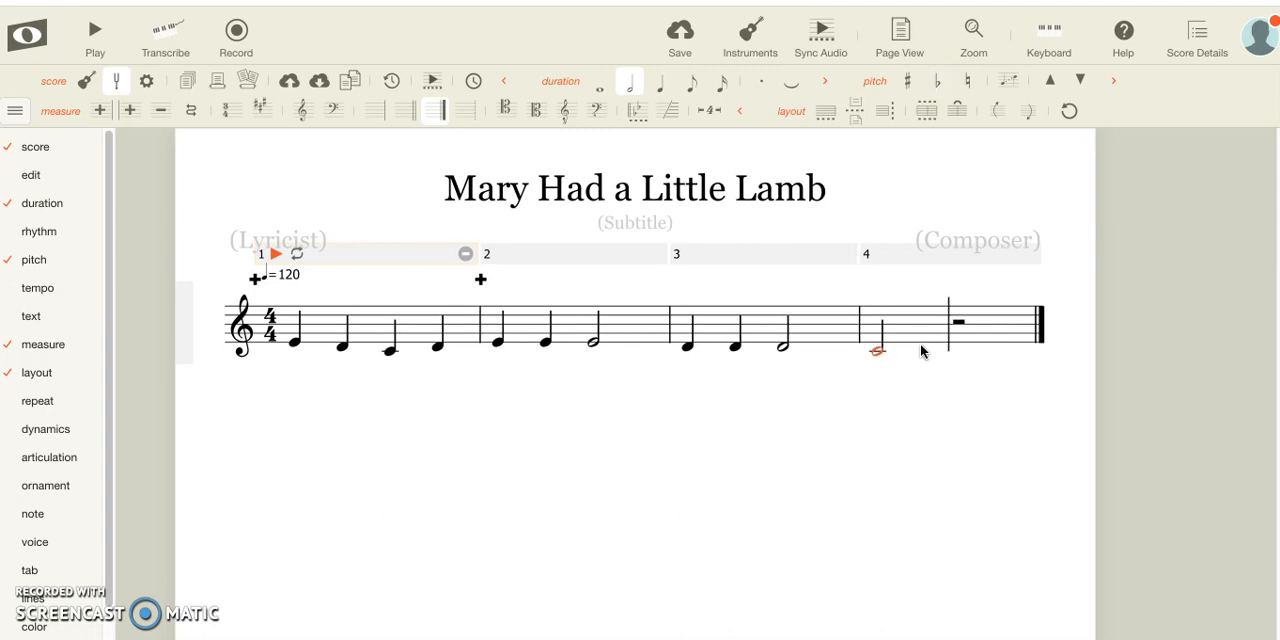
{"action": "key", "text": "plus"}
{"action": "key", "text": "plus"}
{"action": "key", "text": "minus"}
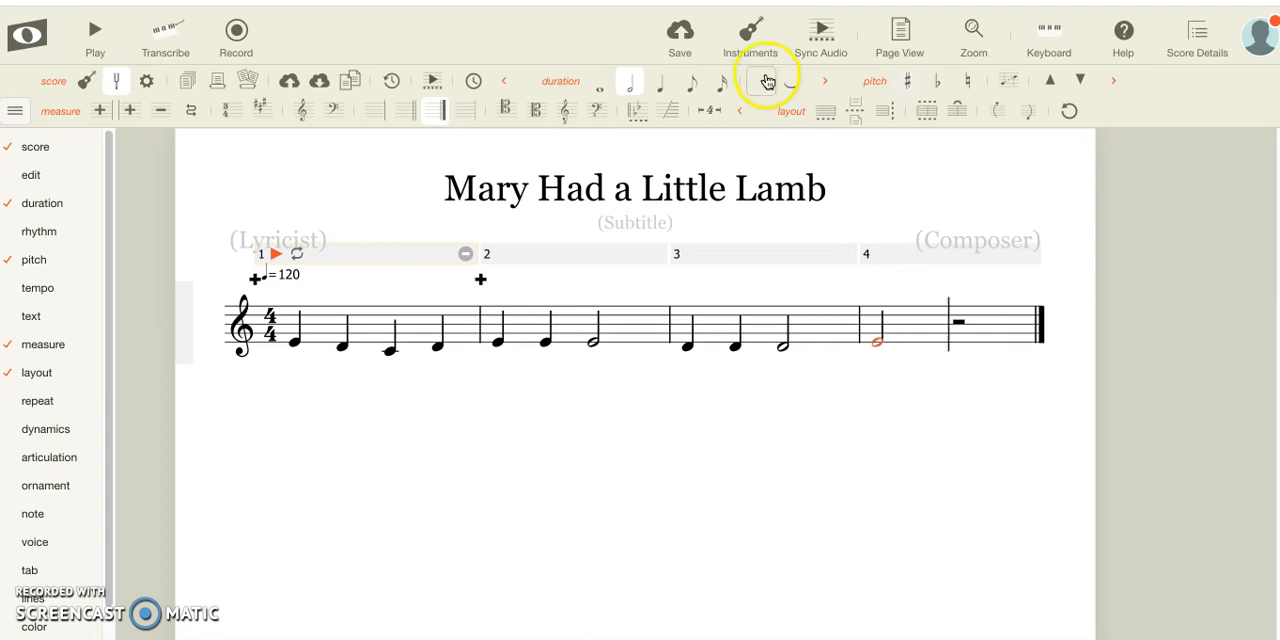
Shorten the half note E in measure 4 to a quarter note and complete the measure with a quarter note E and a half note E
{"action": "left_click", "coordinate": [667, 82]}
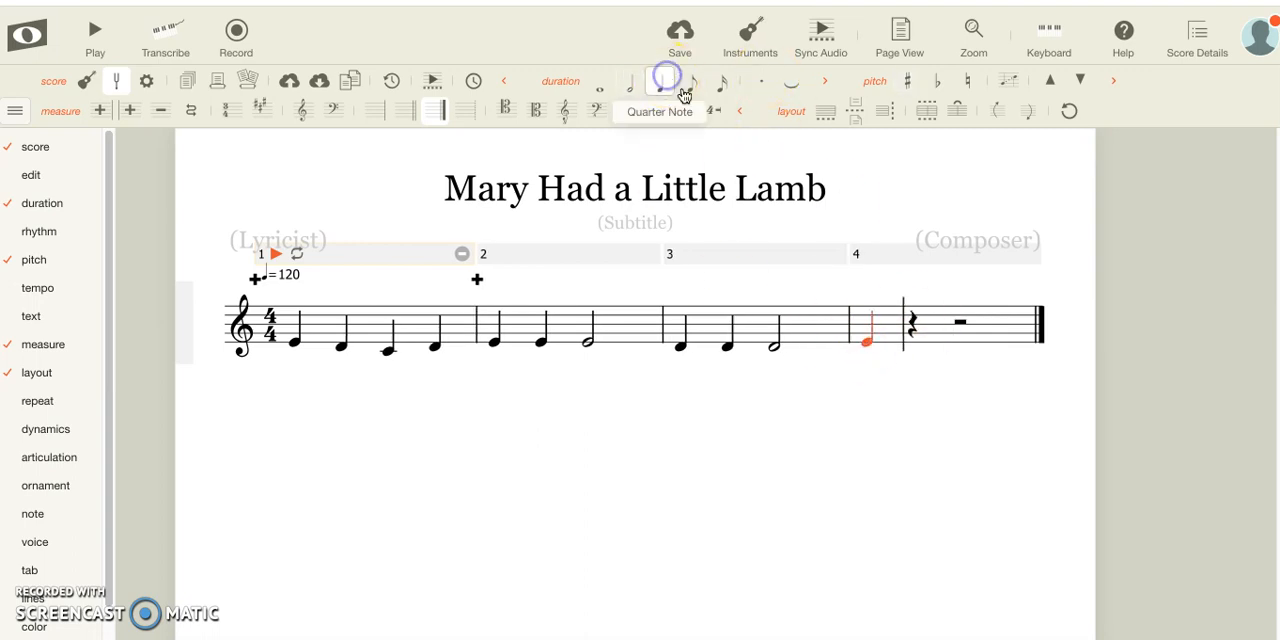
{"action": "left_click", "coordinate": [910, 340]}
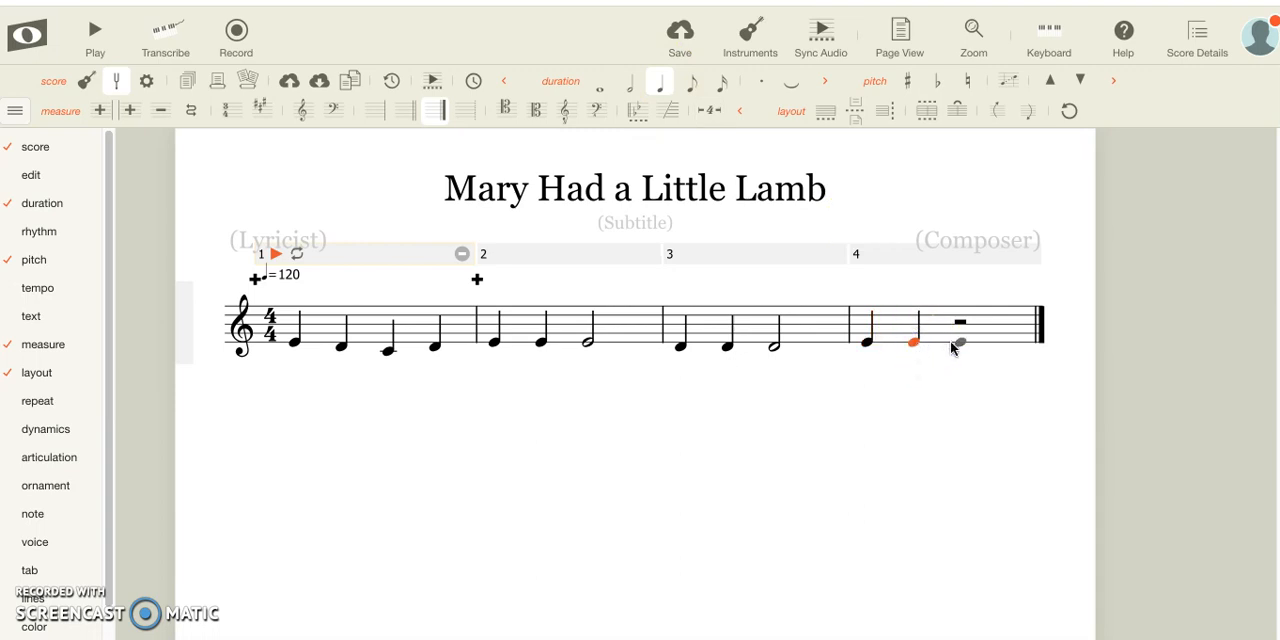
{"action": "left_click", "coordinate": [951, 344]}
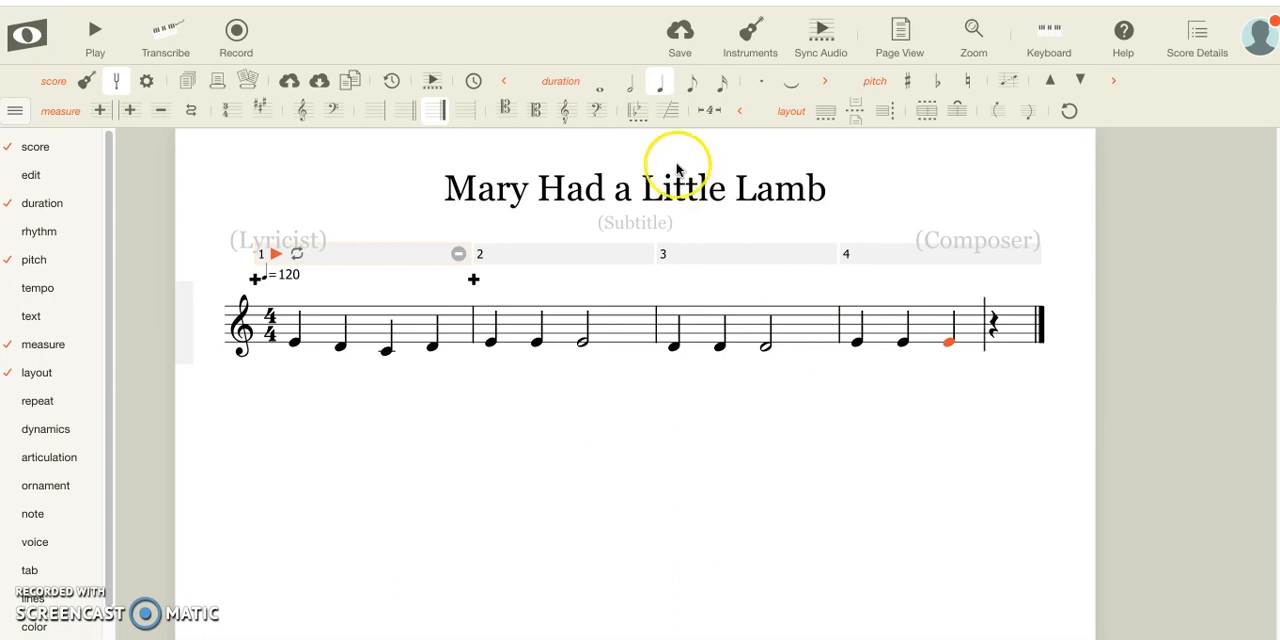
{"action": "left_click", "coordinate": [630, 84]}
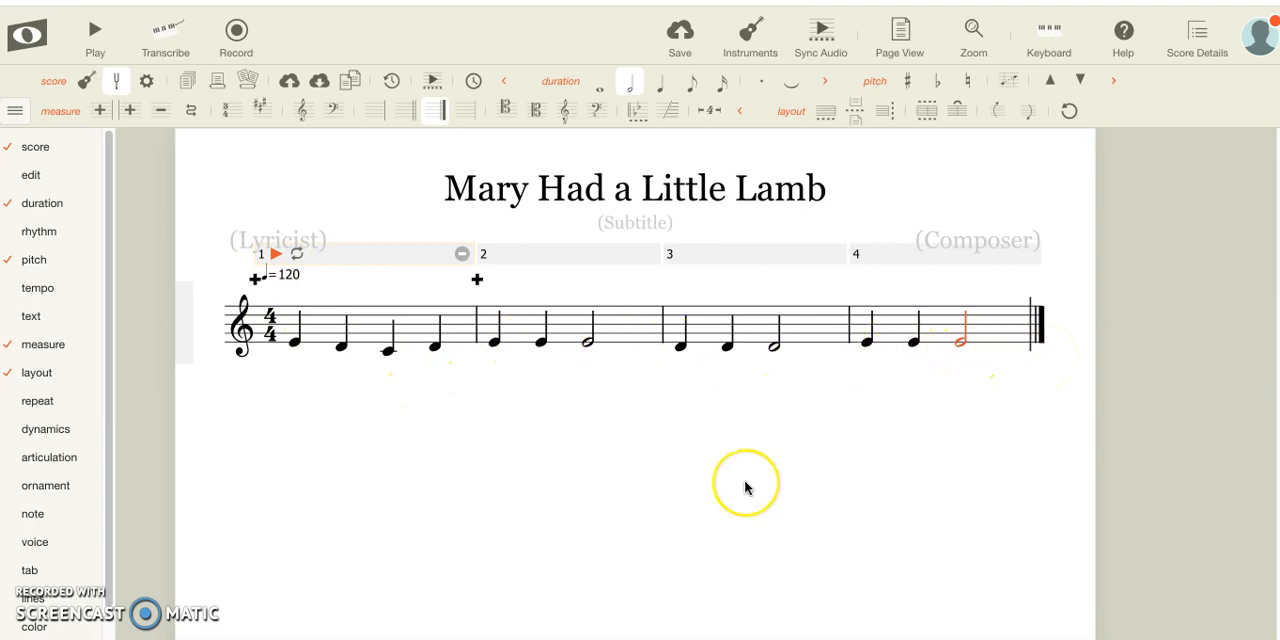
Append four empty measures after measure 4
{"action": "left_click", "coordinate": [405, 407]}
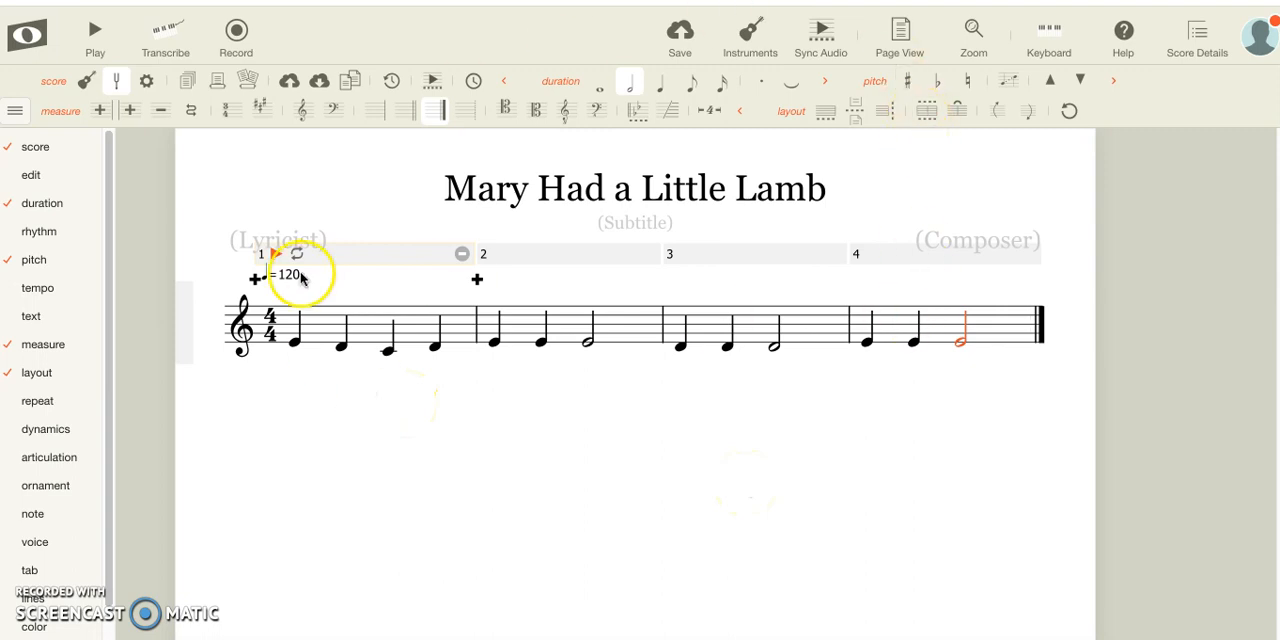
{"action": "left_click", "coordinate": [37, 112]}
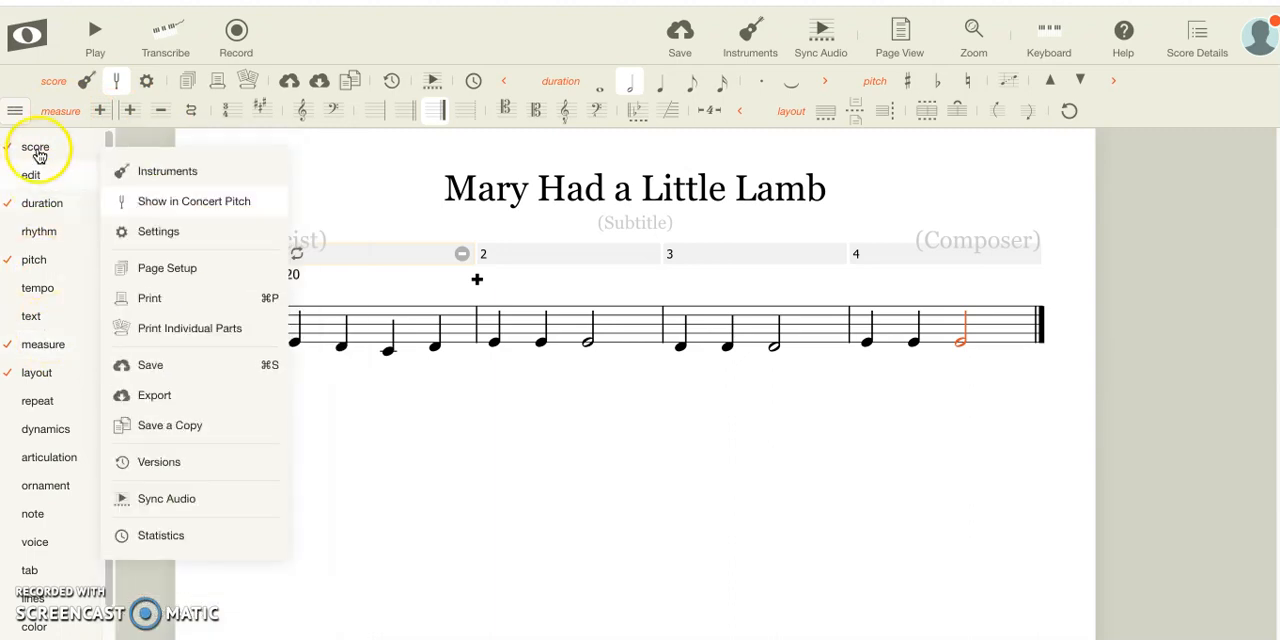
{"action": "mouse_move", "coordinate": [40, 362]}
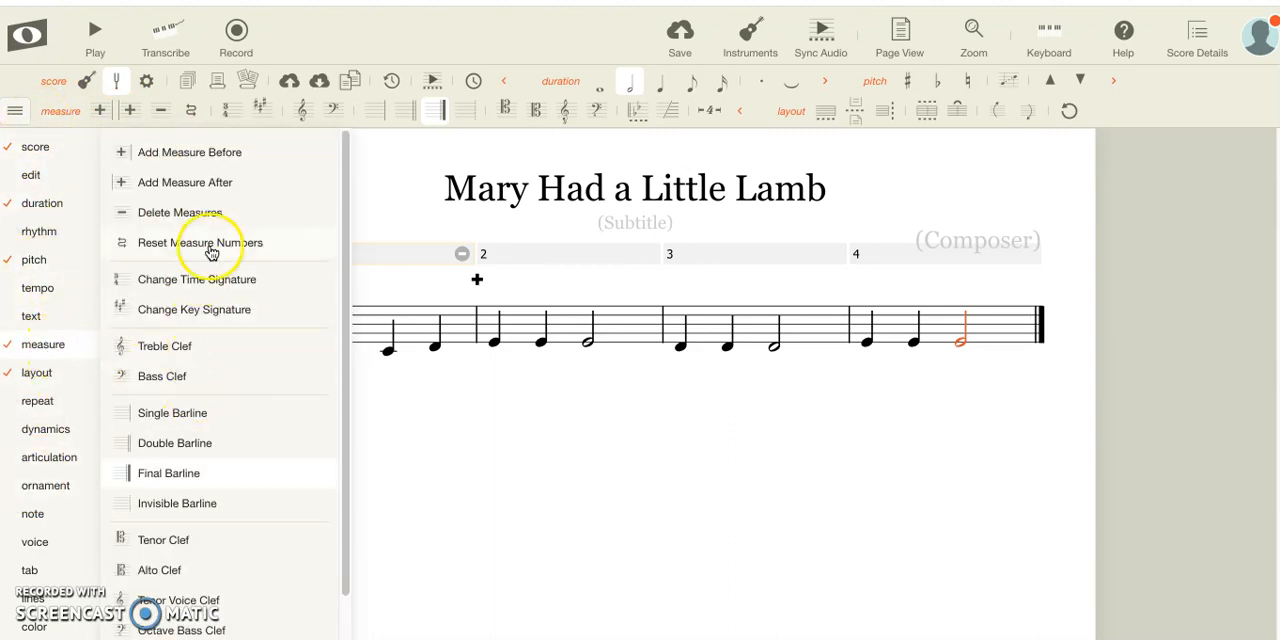
{"action": "left_click", "coordinate": [259, 194]}
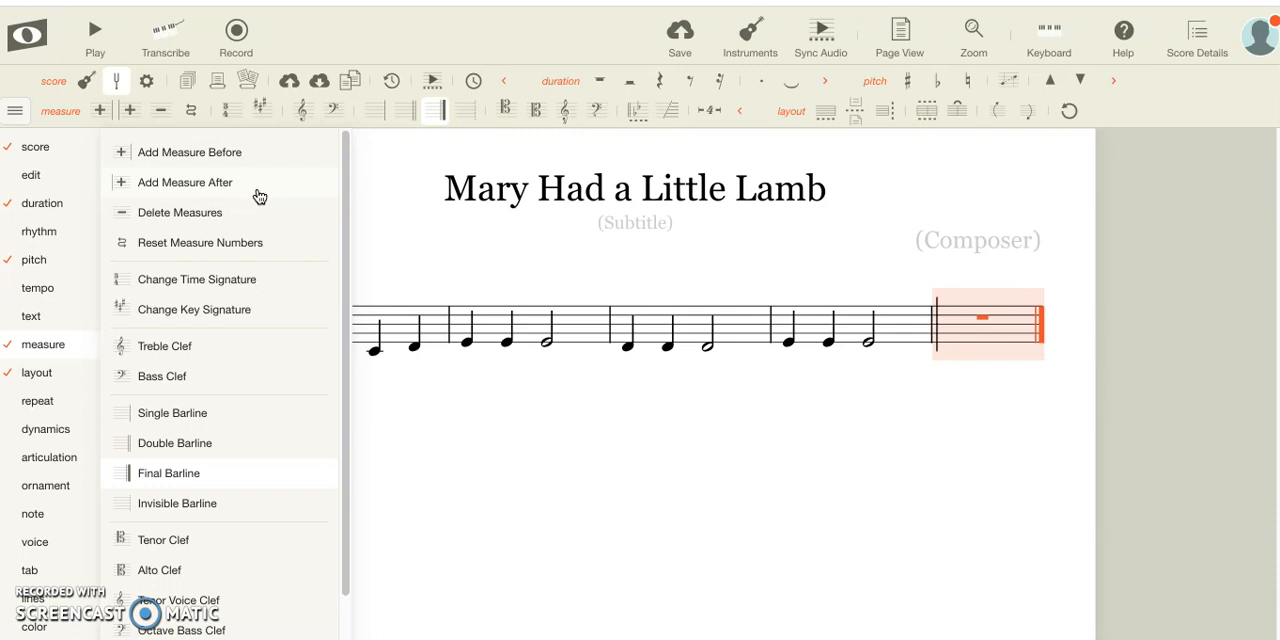
{"action": "left_click", "coordinate": [259, 194]}
{"action": "left_click", "coordinate": [259, 194]}
{"action": "left_click", "coordinate": [259, 194]}
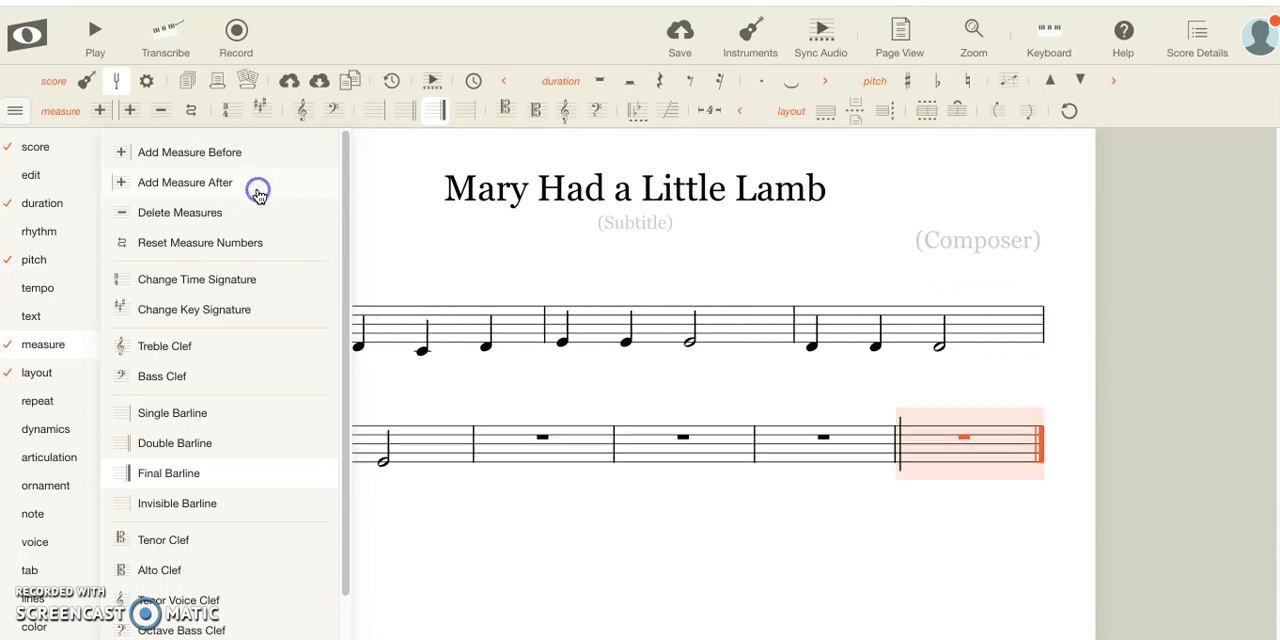
{"action": "left_click", "coordinate": [672, 590]}
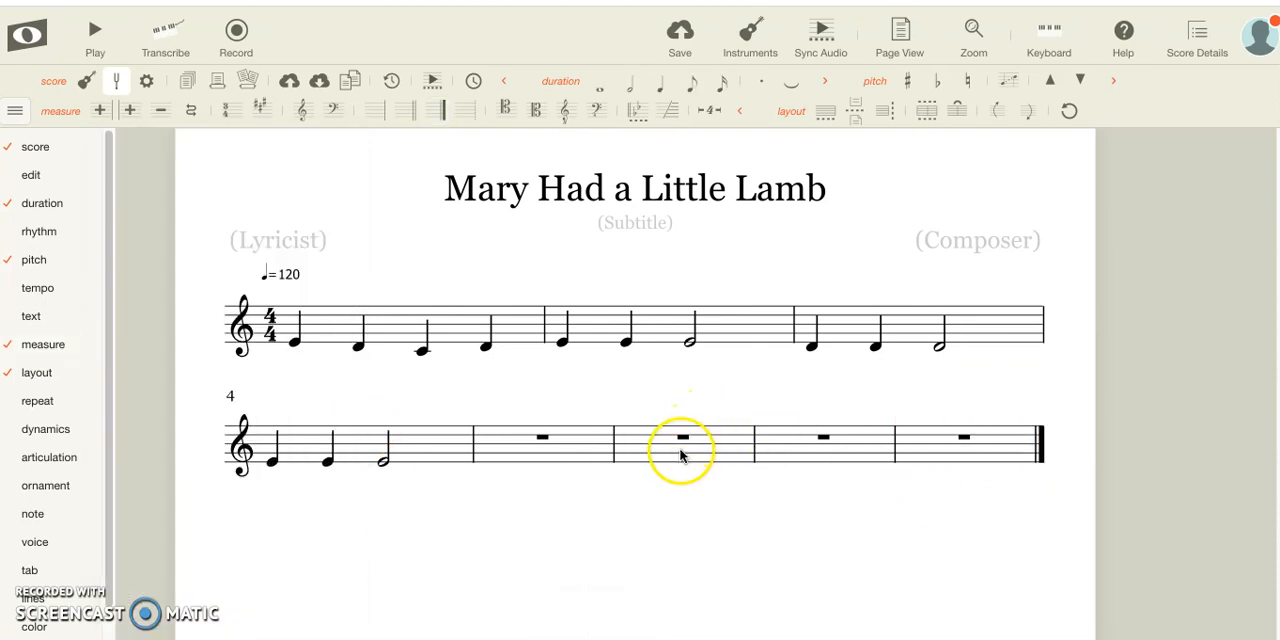
{"action": "left_click", "coordinate": [748, 554]}
{"action": "left_click", "coordinate": [484, 381]}
{"action": "left_click", "coordinate": [572, 464]}
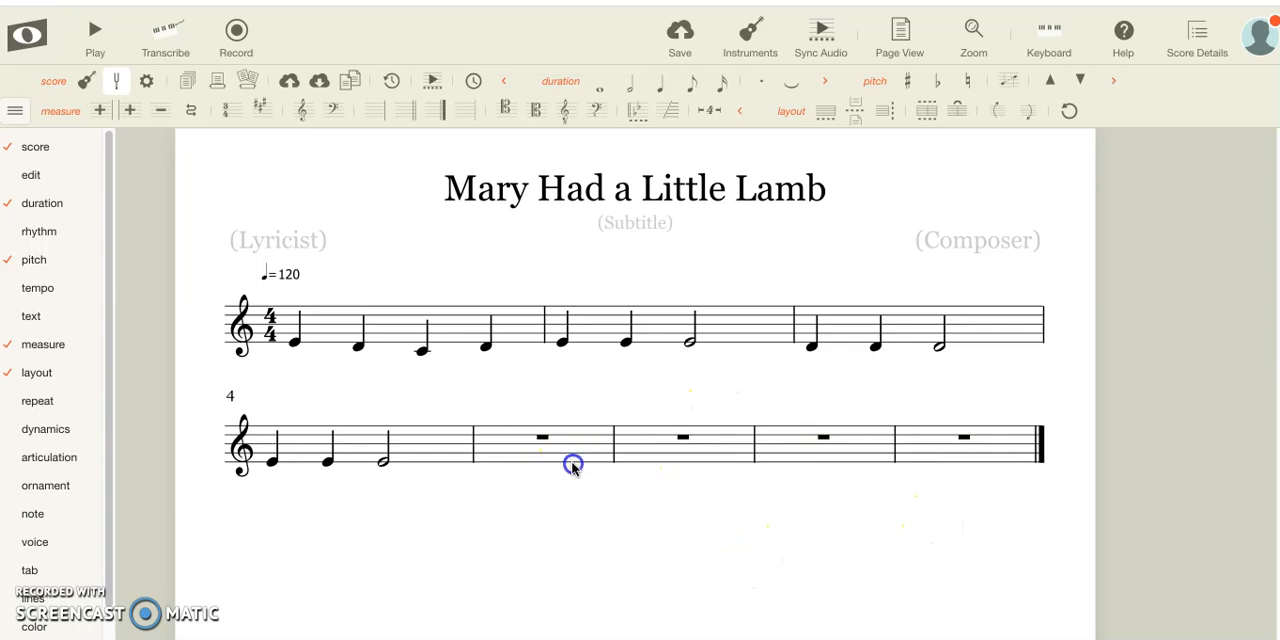
{"action": "left_click", "coordinate": [346, 346]}
{"action": "left_click", "coordinate": [323, 323]}
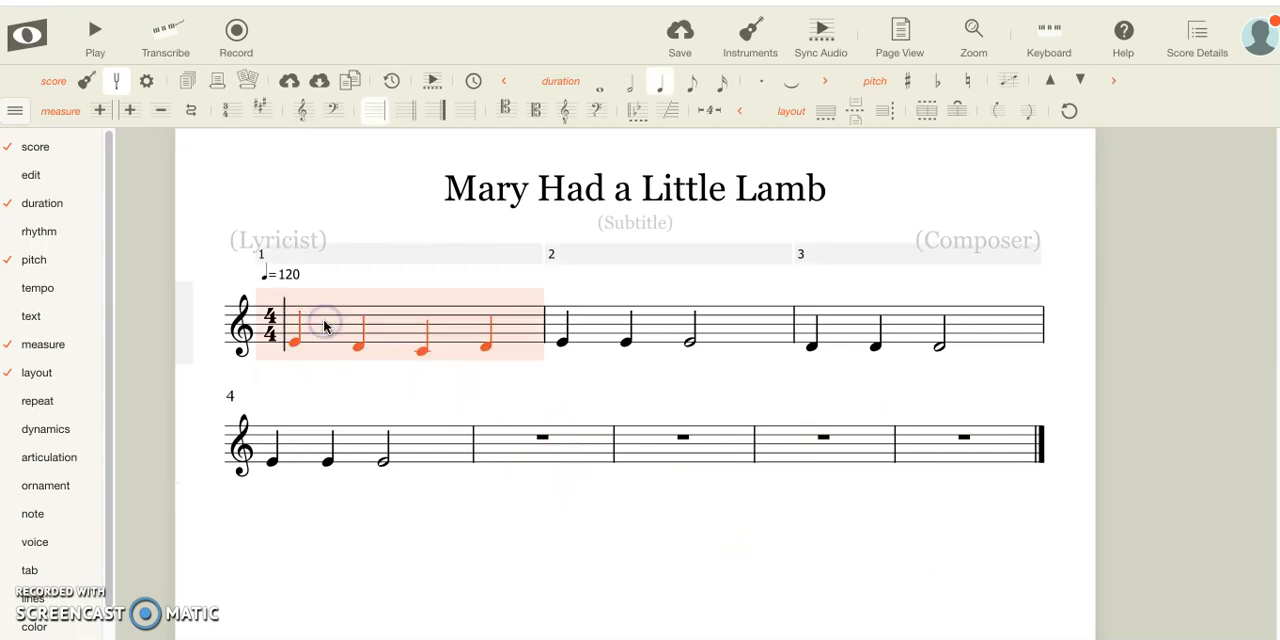
{"action": "left_click", "coordinate": [646, 491]}
{"action": "left_click", "coordinate": [557, 449]}
{"action": "left_click", "coordinate": [820, 430]}
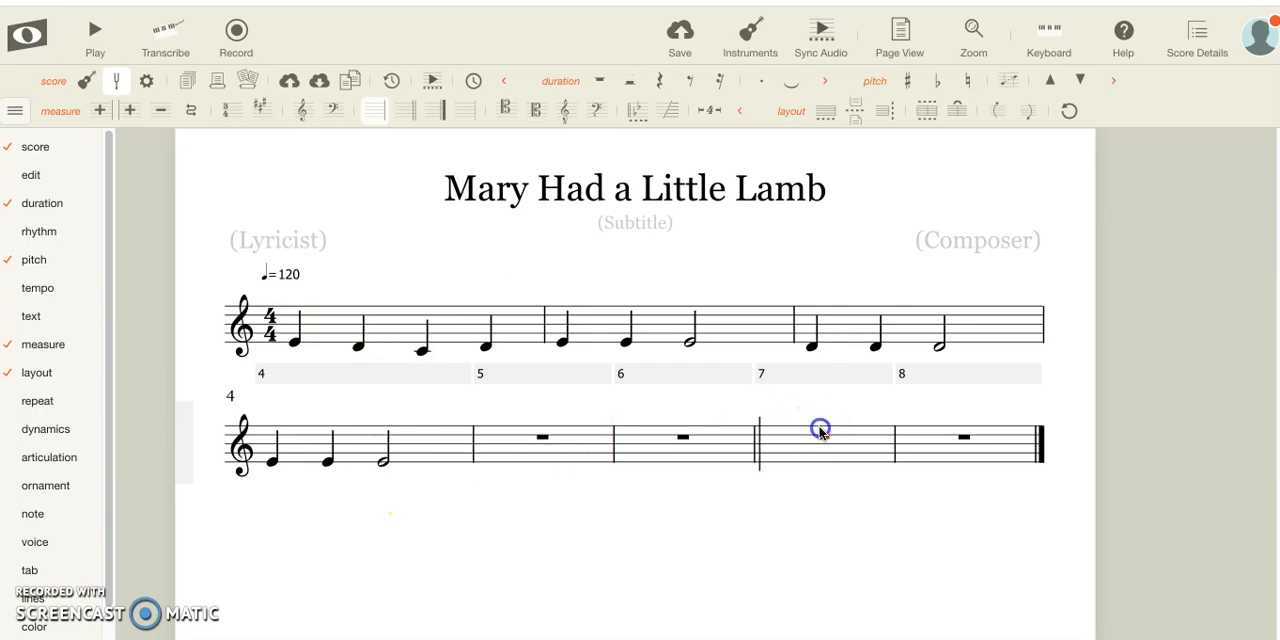
{"action": "left_click", "coordinate": [554, 469]}
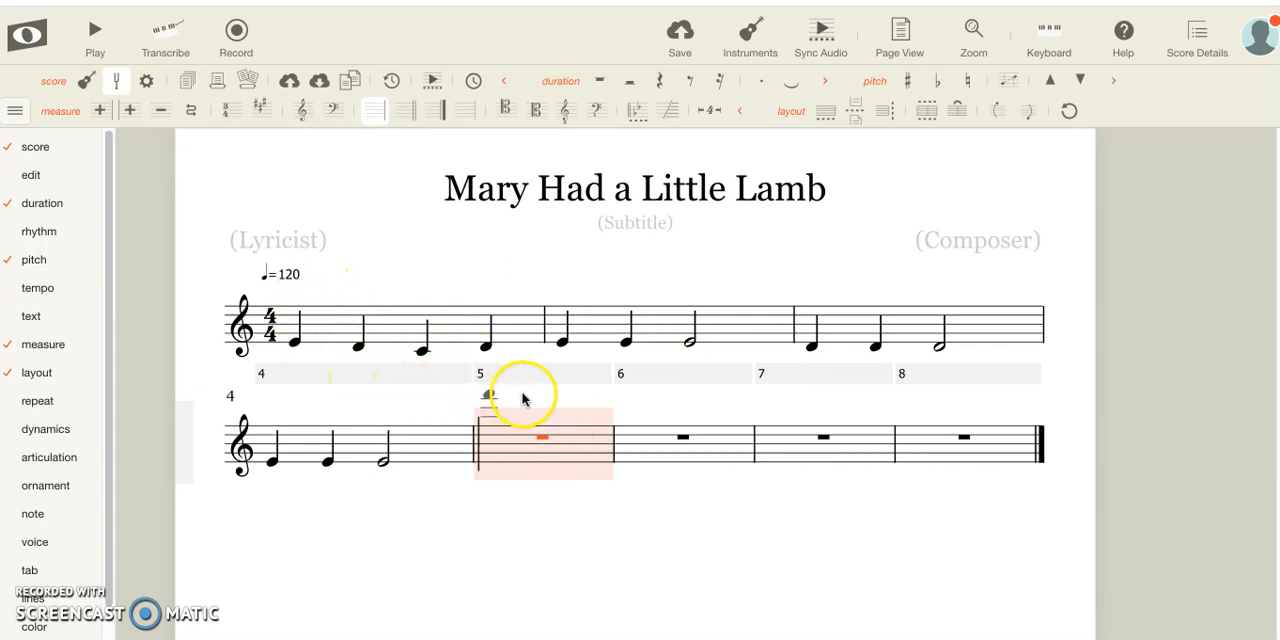
Copy the four quarter notes of measure 1 into the empty measure 5
{"action": "left_click", "coordinate": [378, 340]}
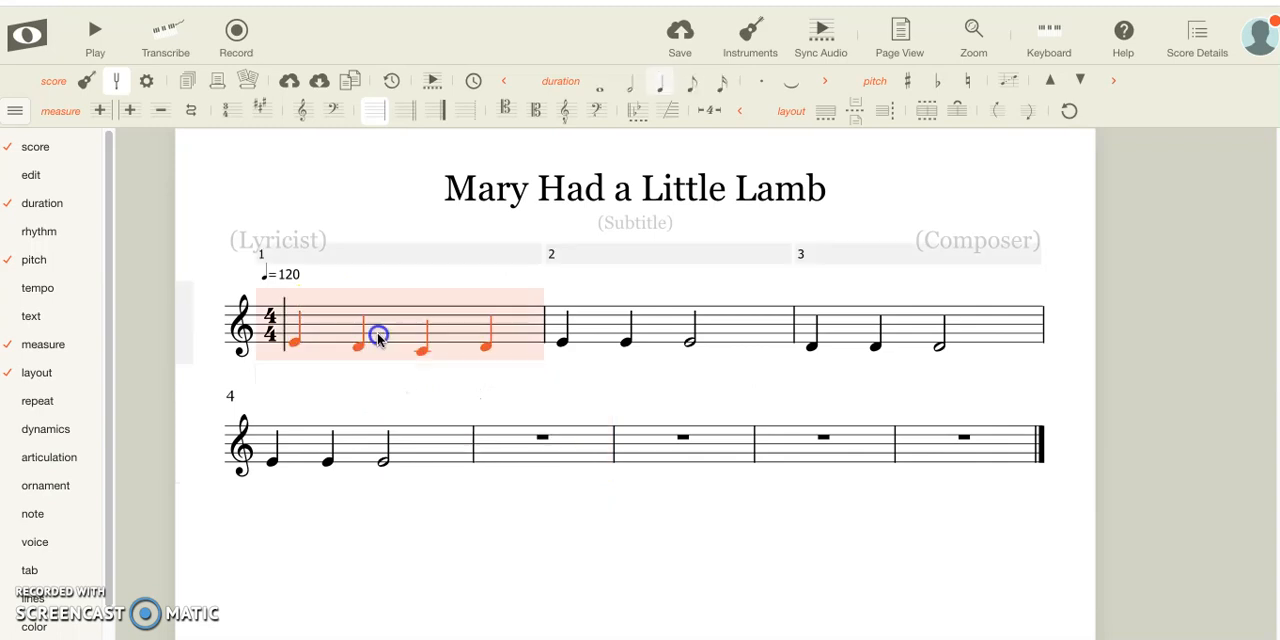
{"action": "left_click", "coordinate": [517, 436]}
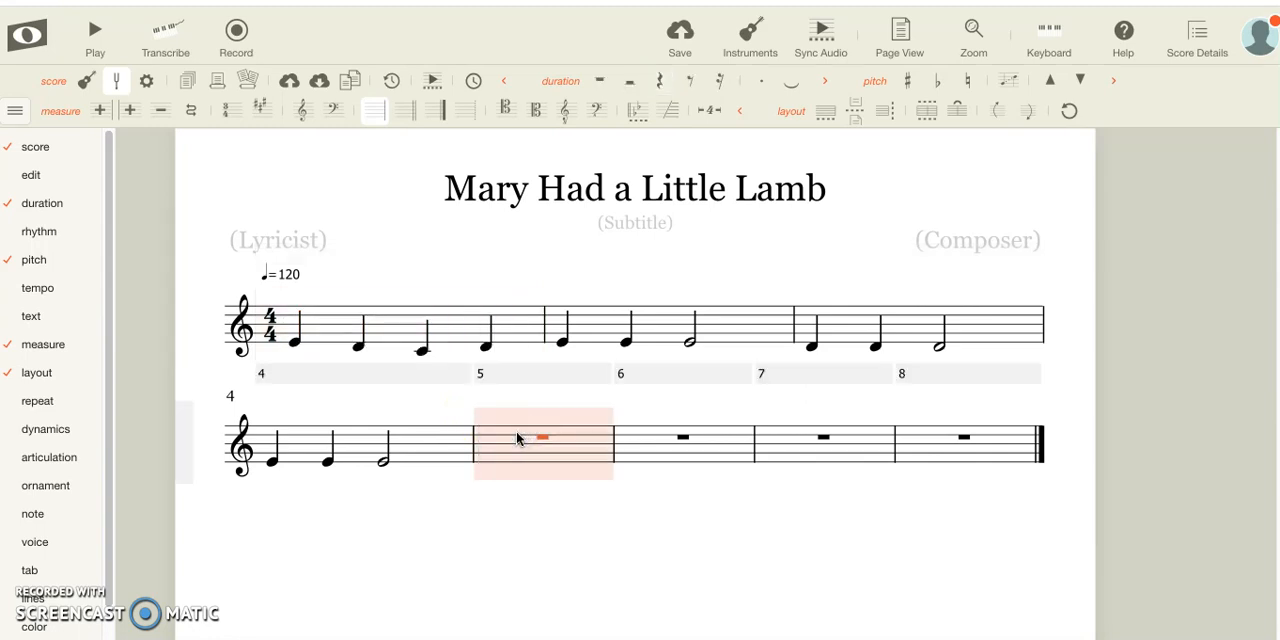
{"action": "key", "text": "ctrl+v"}
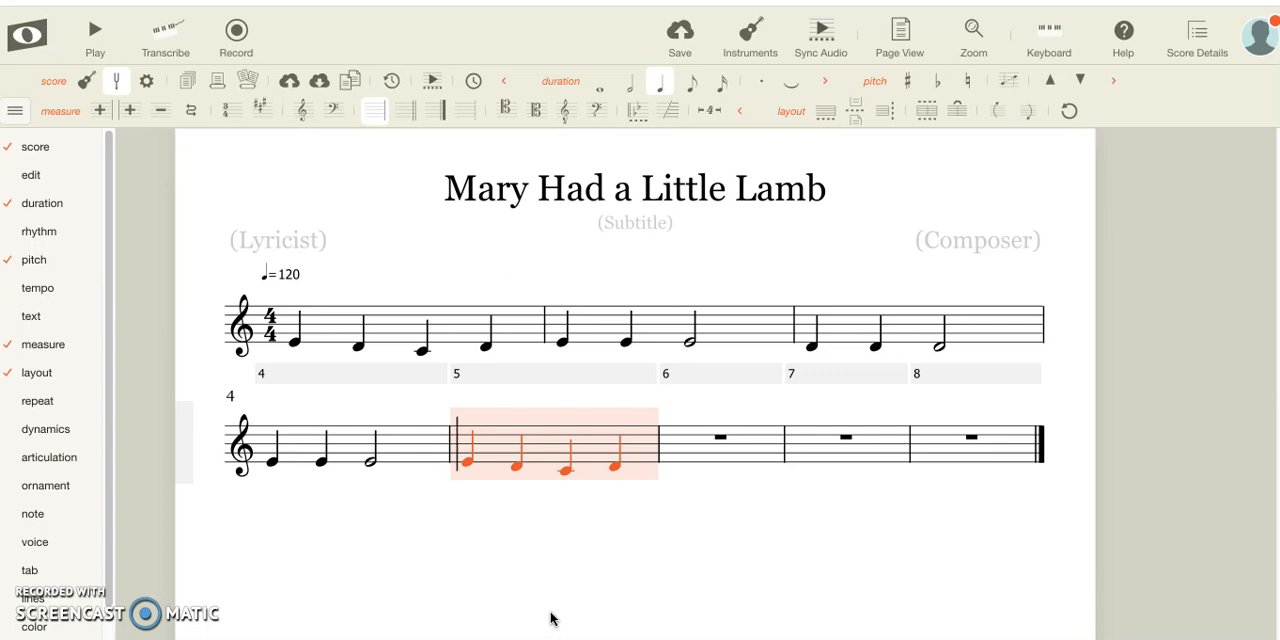
{"action": "left_click", "coordinate": [636, 551]}
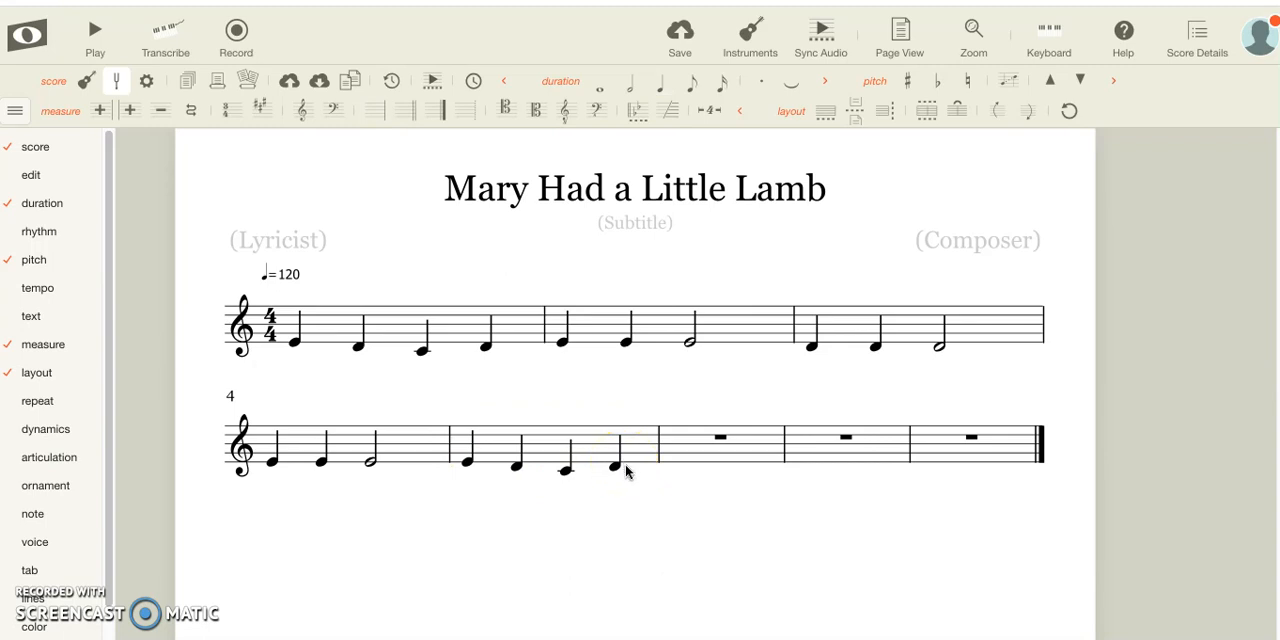
Fill measure 6 with four quarter notes E
{"action": "left_click", "coordinate": [666, 463]}
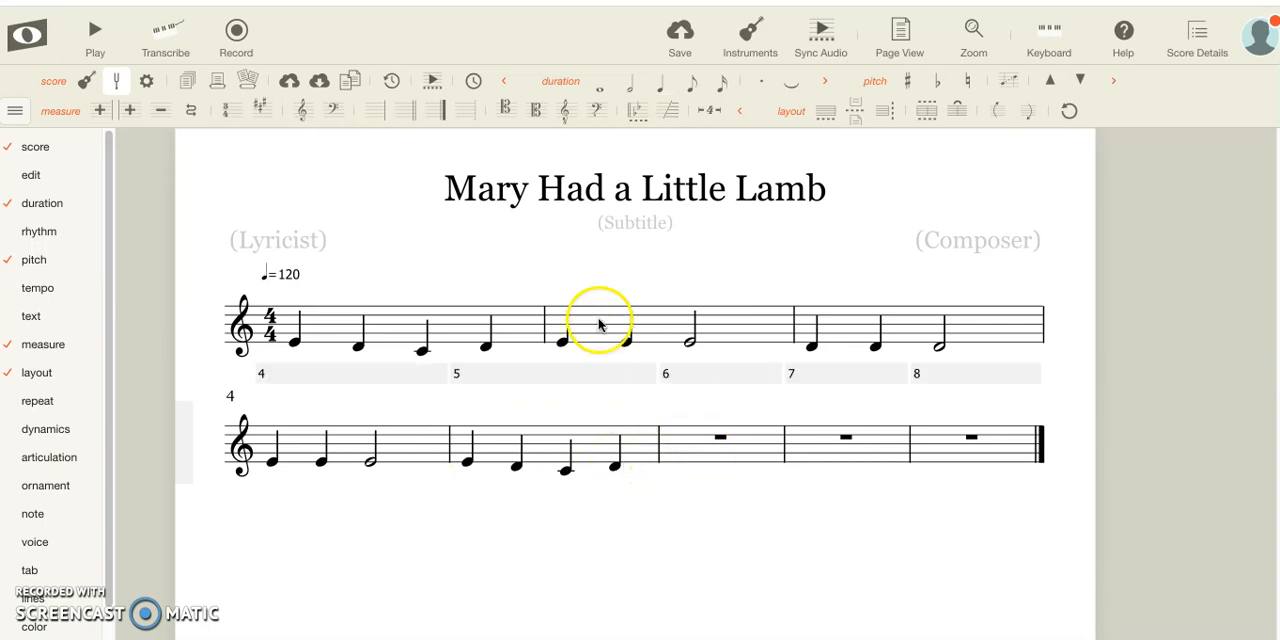
{"action": "left_click", "coordinate": [676, 448]}
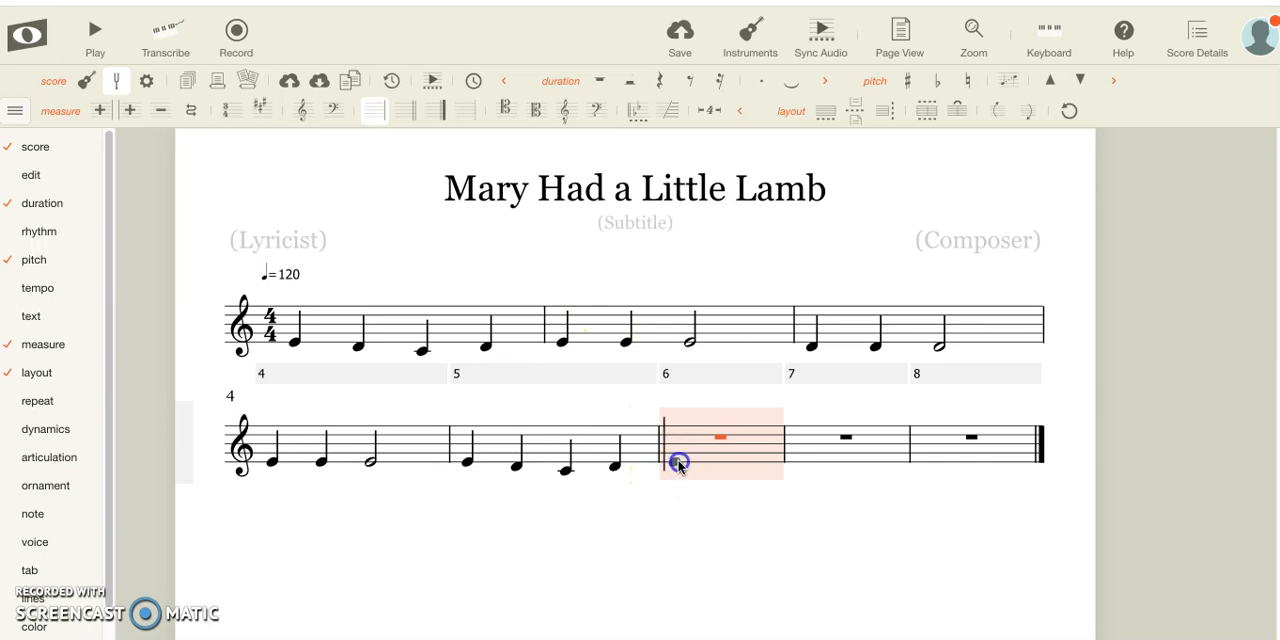
{"action": "left_click", "coordinate": [678, 463]}
{"action": "left_click", "coordinate": [572, 462]}
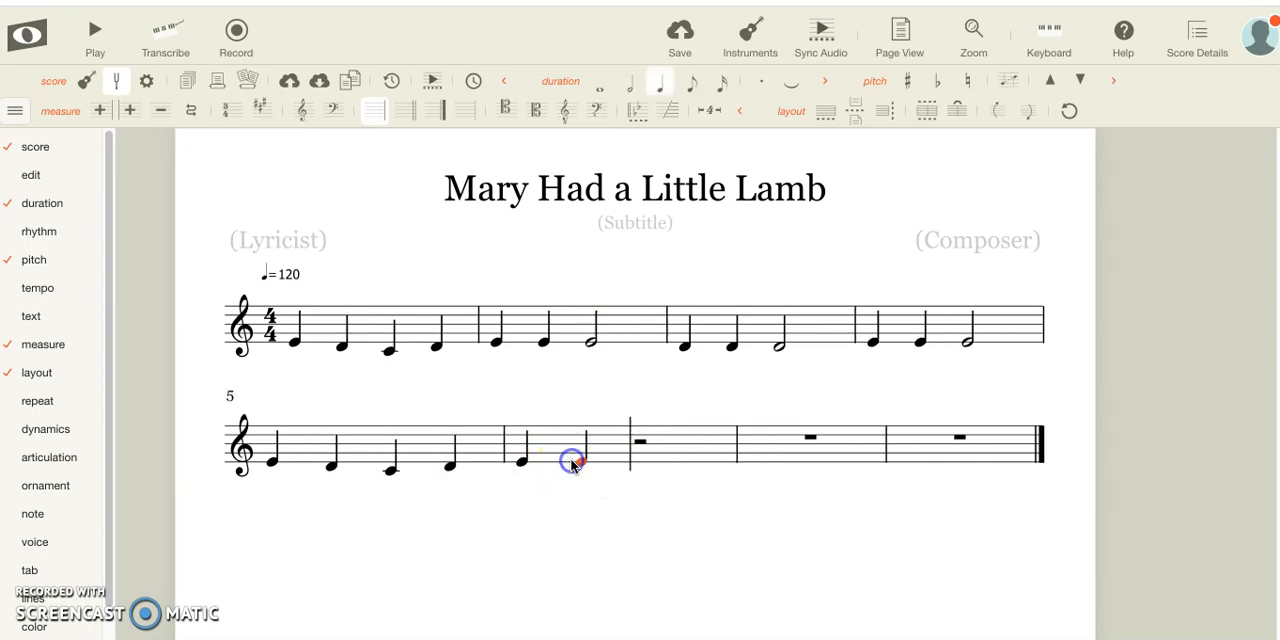
{"action": "left_click", "coordinate": [641, 463]}
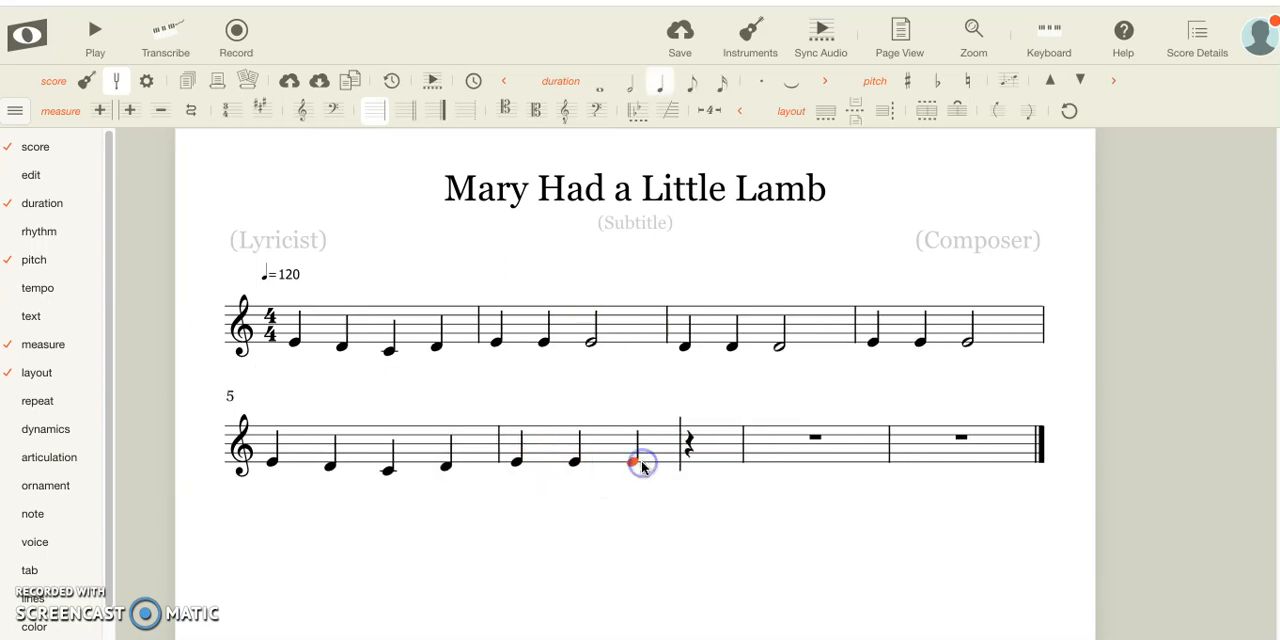
{"action": "left_click", "coordinate": [696, 465]}
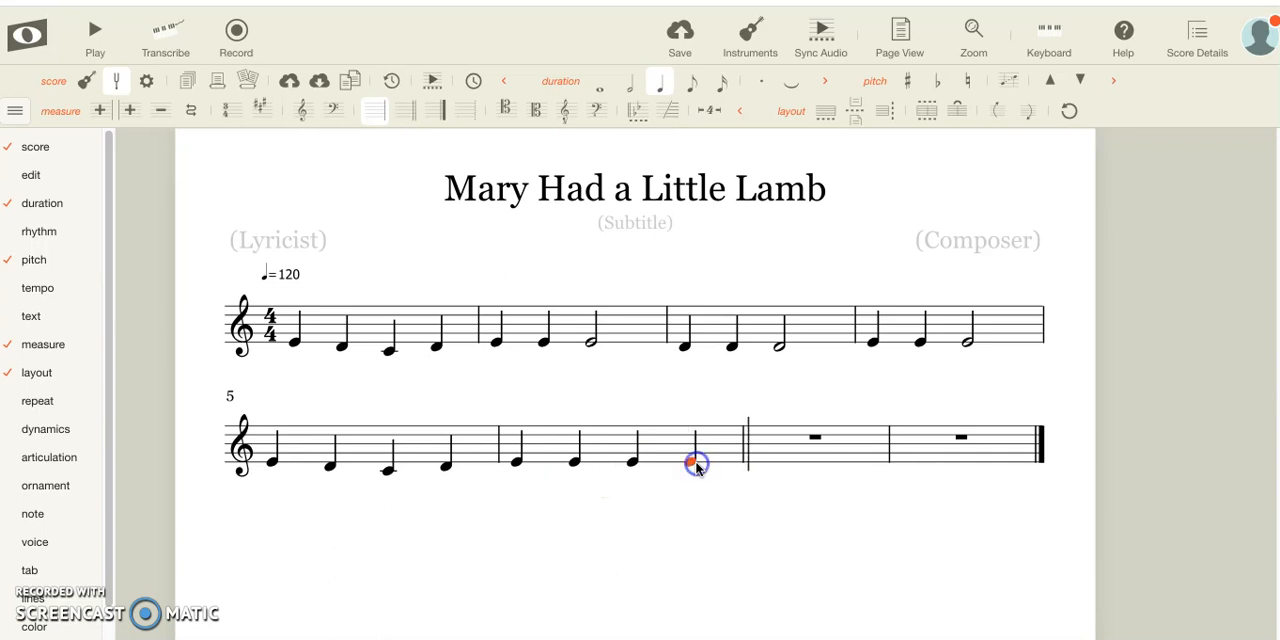
Fill measure 7 with the quarter notes D, D, E and D
{"action": "left_click", "coordinate": [765, 466]}
{"action": "left_click", "coordinate": [766, 466]}
{"action": "left_click", "coordinate": [818, 466]}
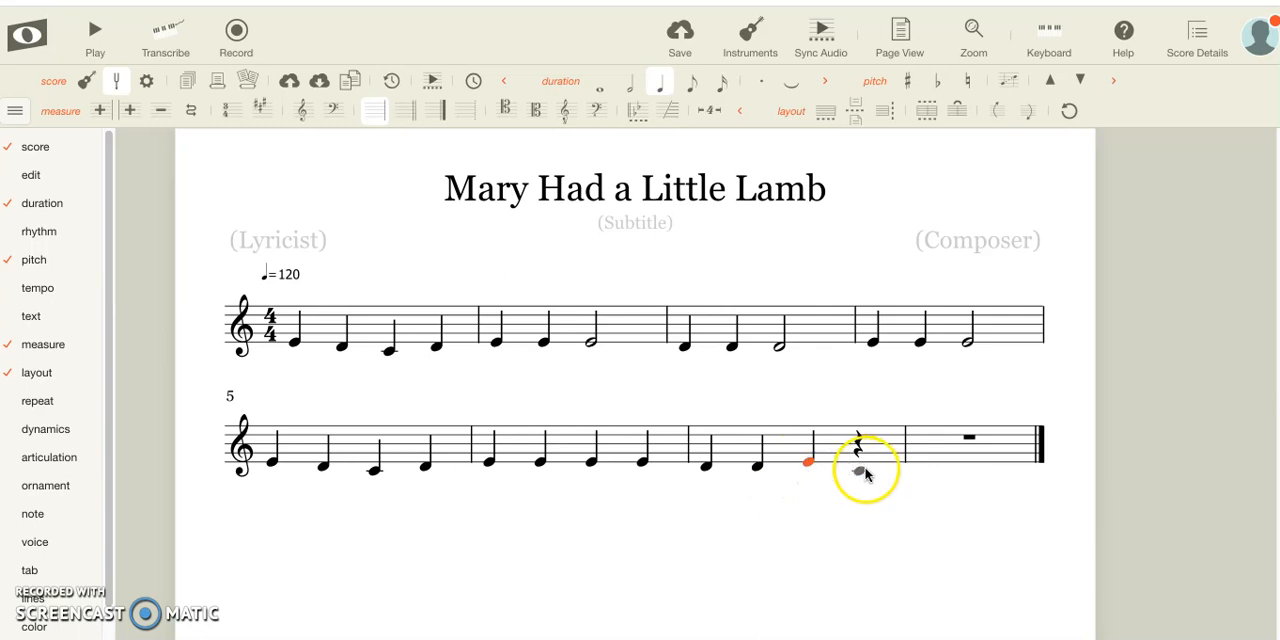
{"action": "left_click", "coordinate": [860, 468]}
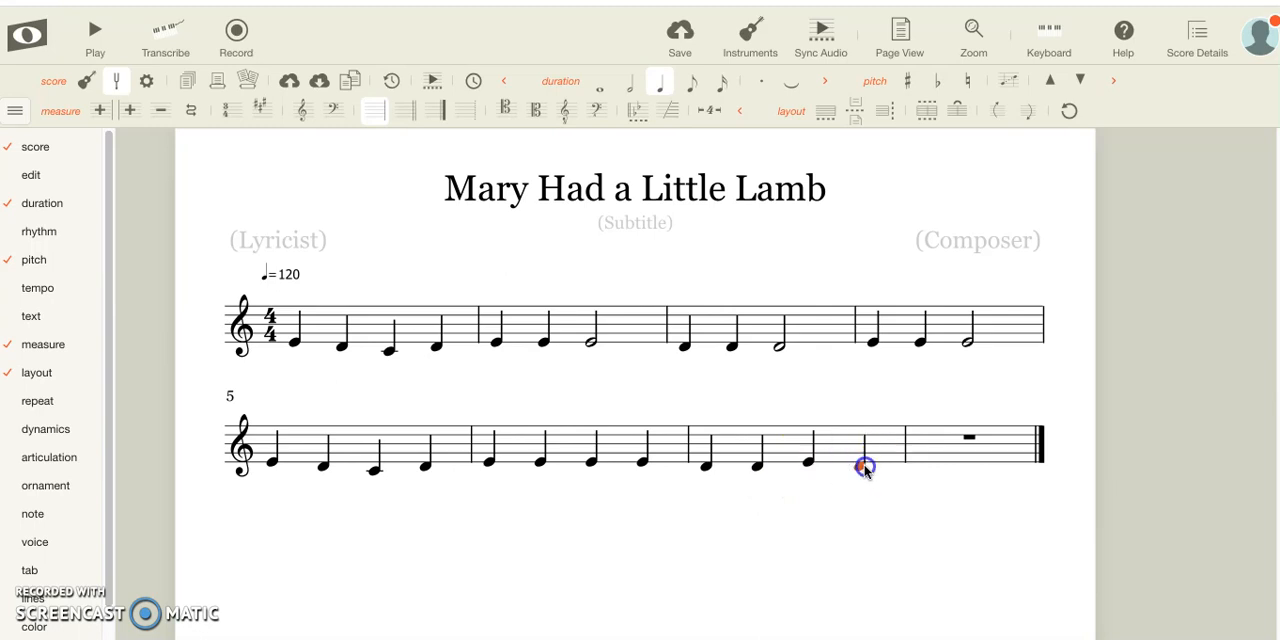
Enter a middle C in measure 8, make it a whole note, and leave it deselected
{"action": "left_click", "coordinate": [928, 472]}
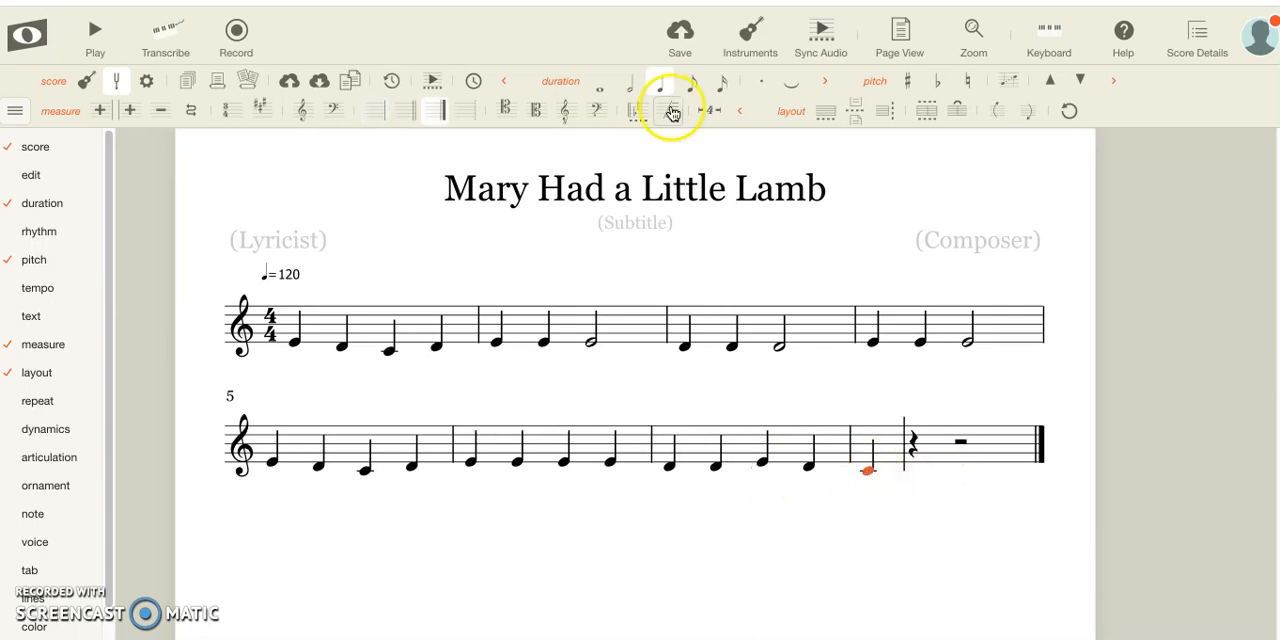
{"action": "left_click", "coordinate": [600, 82]}
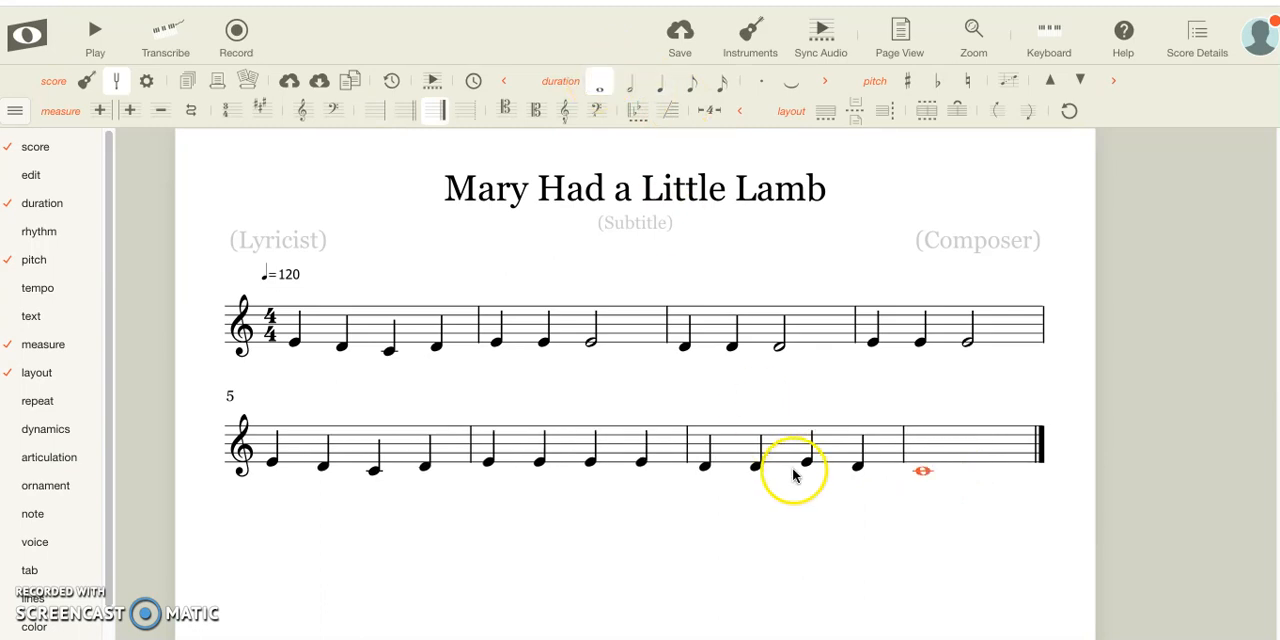
{"action": "left_click", "coordinate": [1089, 543]}
{"action": "left_click", "coordinate": [522, 548]}
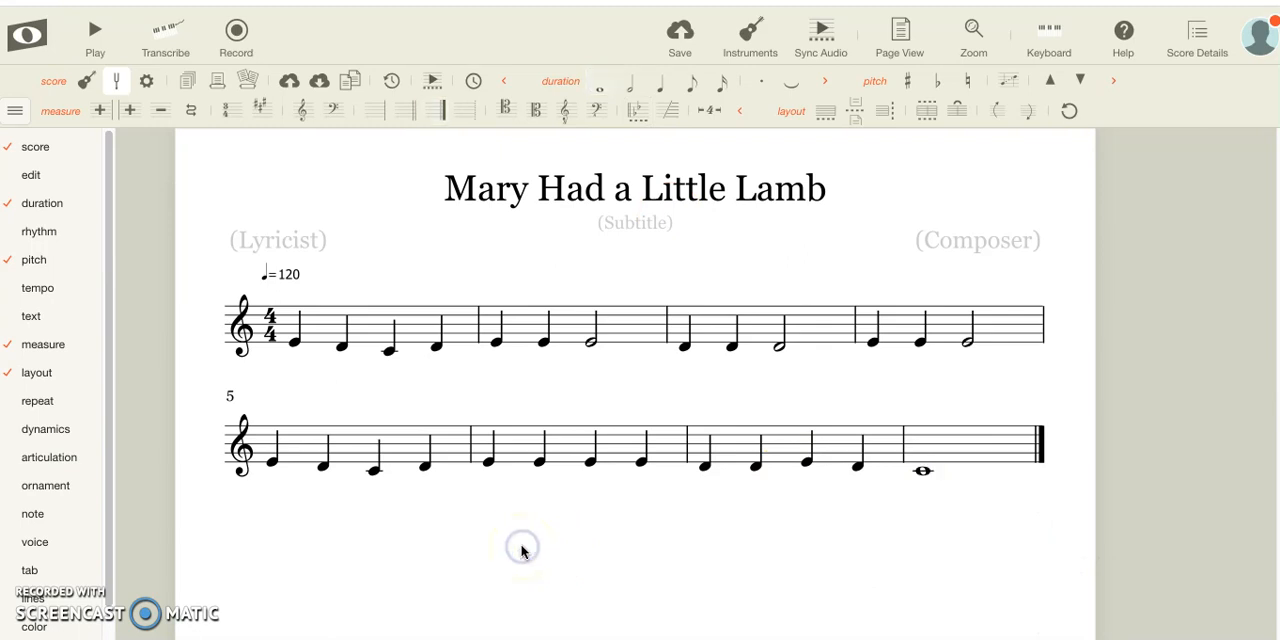